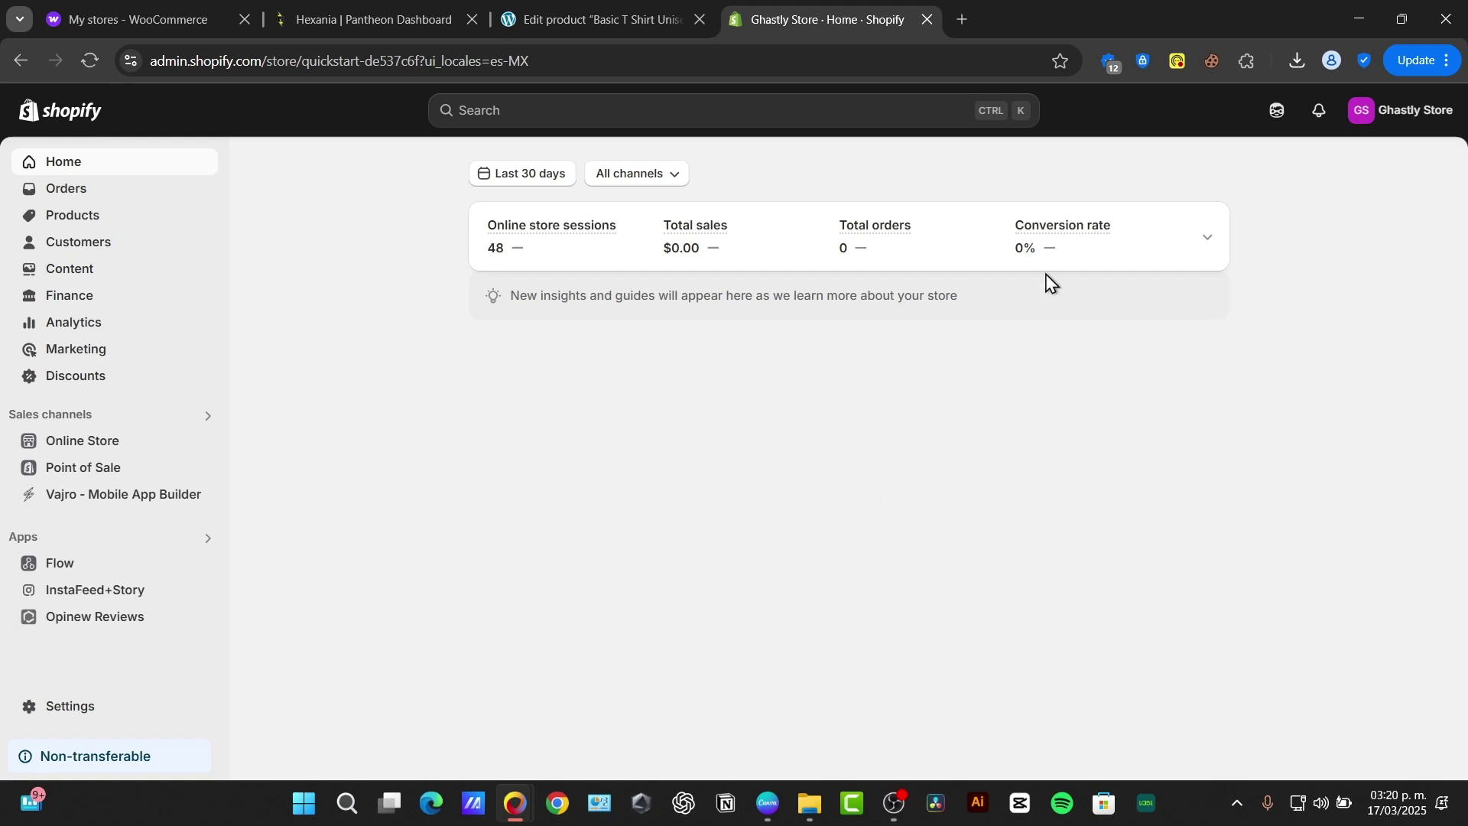
Step: Browse the collections list and inspect the Snowboards collection
click(114, 224)
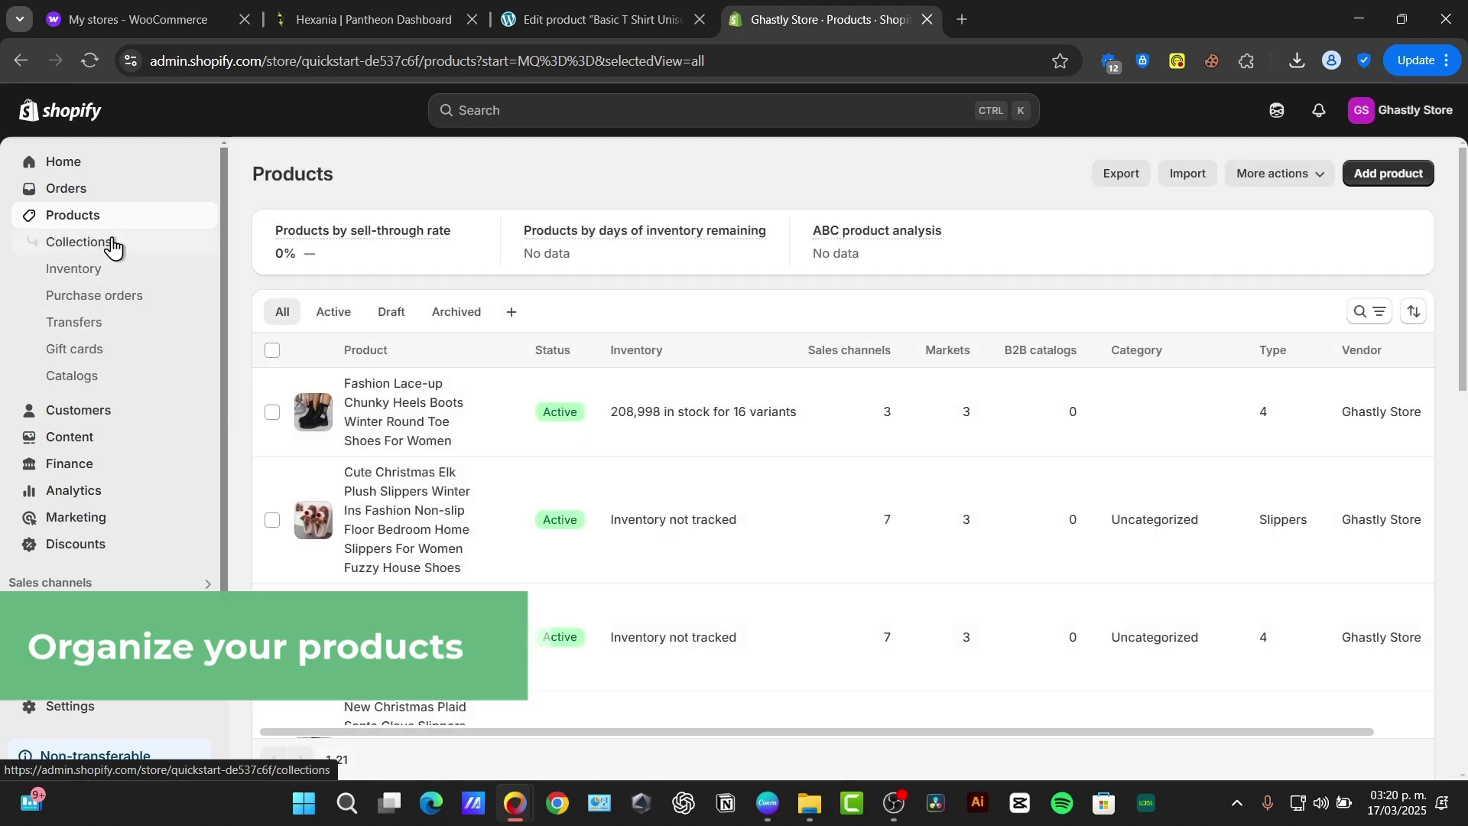
click(114, 245)
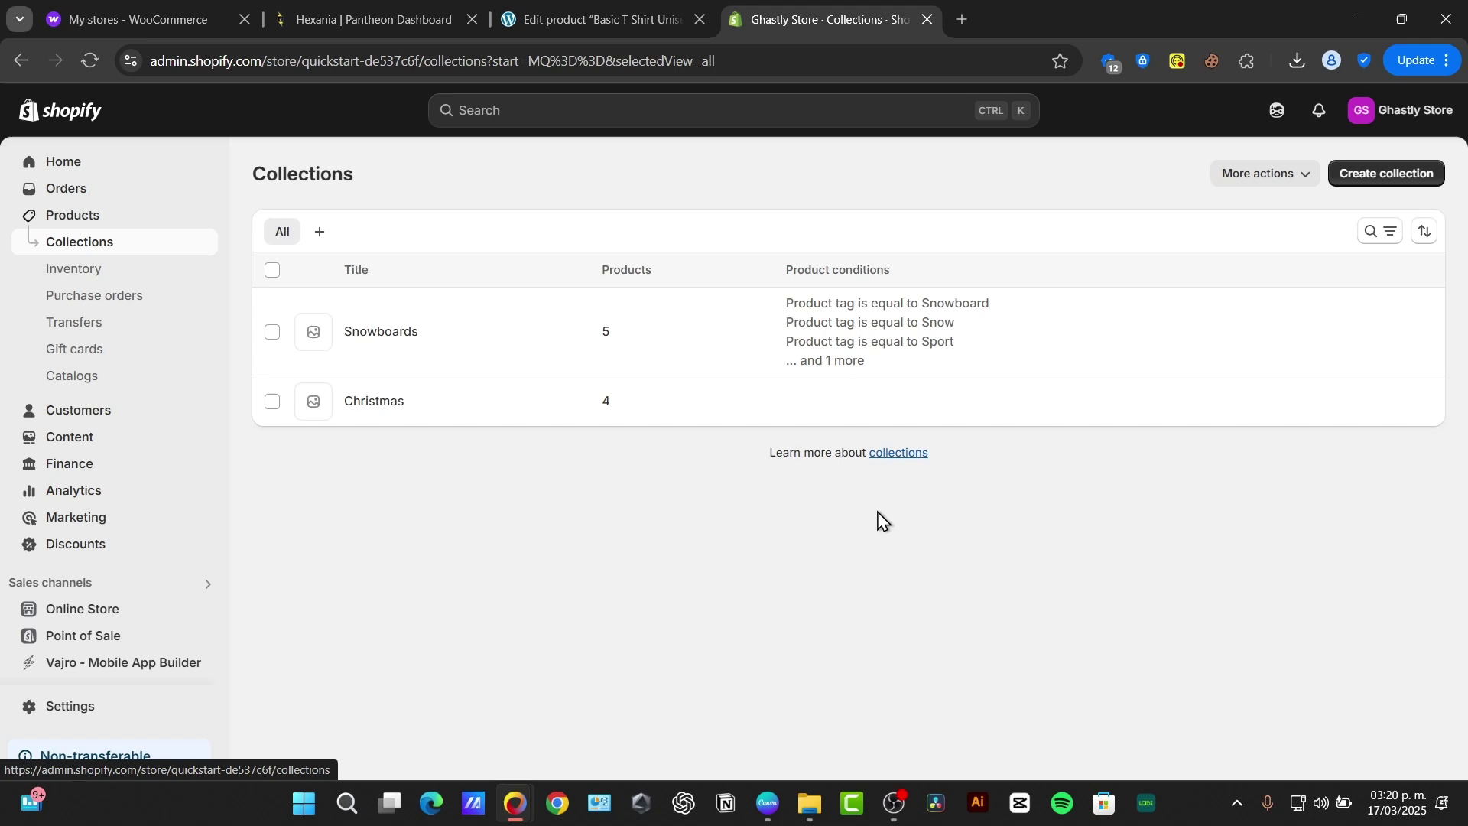
click(441, 330)
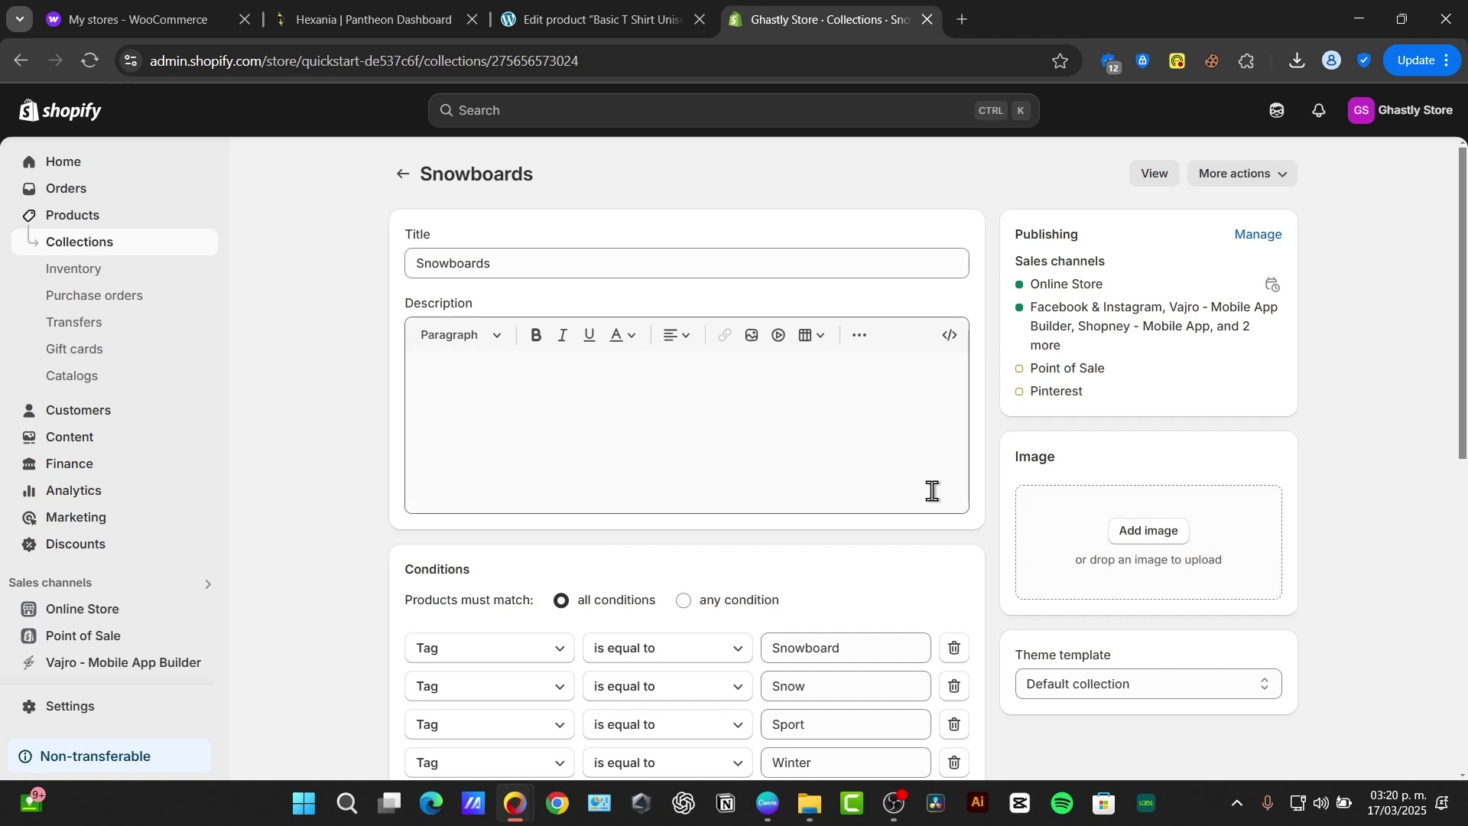
click(402, 173)
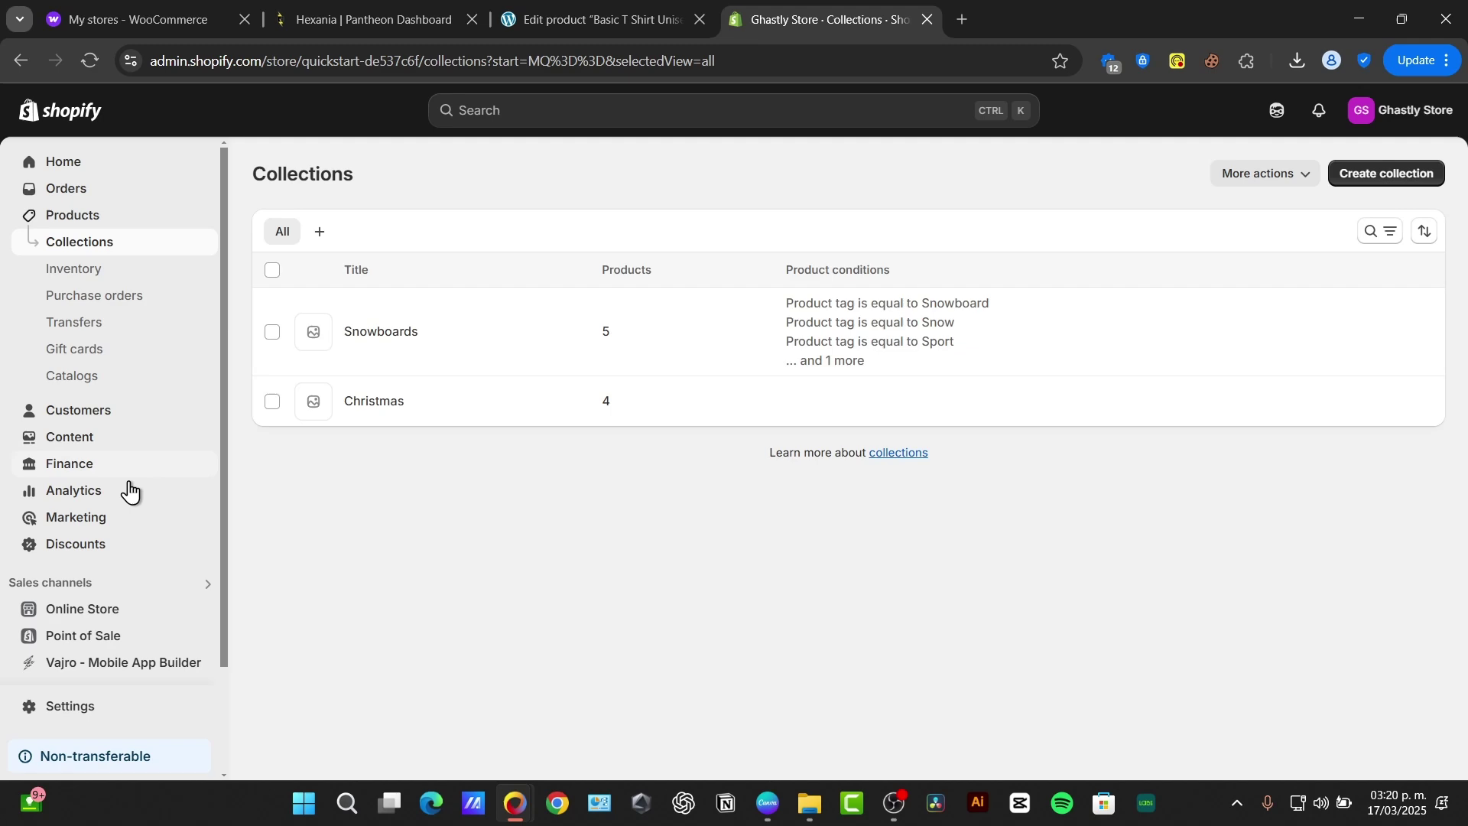
Step: Return to Products and scroll through the 21 slipper, boot and snowboard products
click(105, 222)
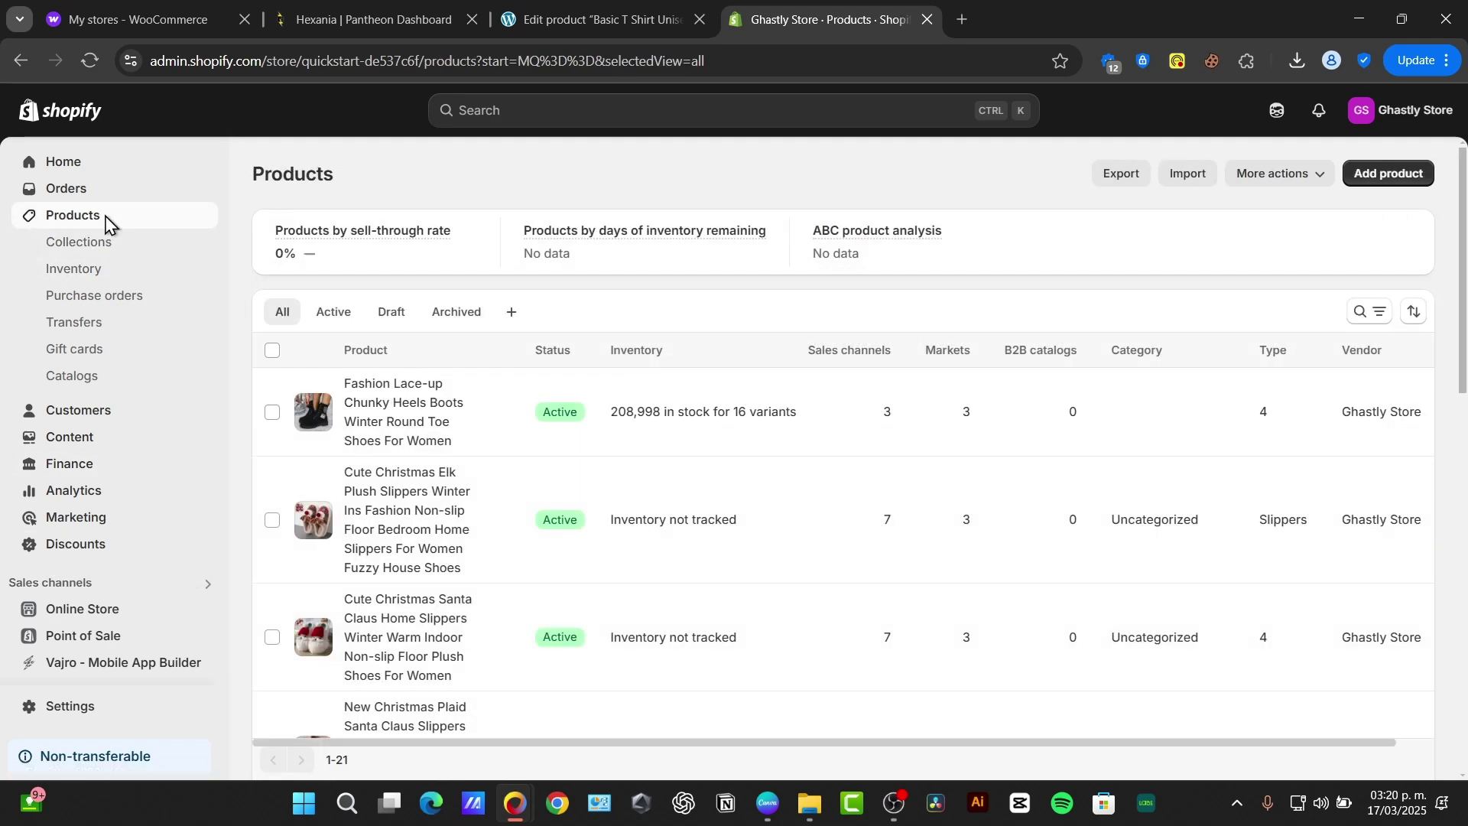
scroll(674, 463, down, 3)
scroll(674, 463, down, 10)
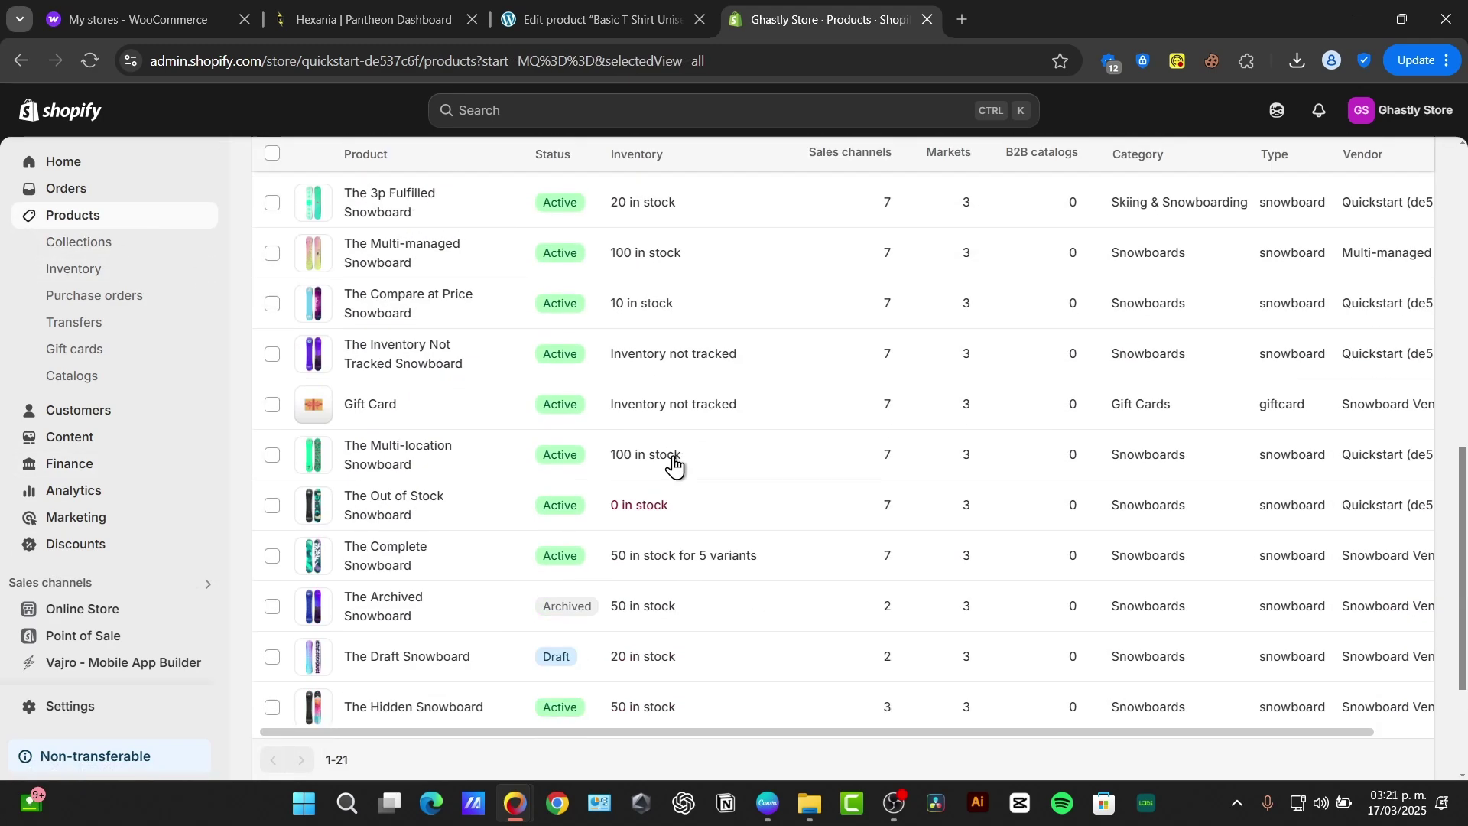
scroll(674, 463, up, 6)
scroll(674, 463, up, 7)
scroll(672, 465, down, 7)
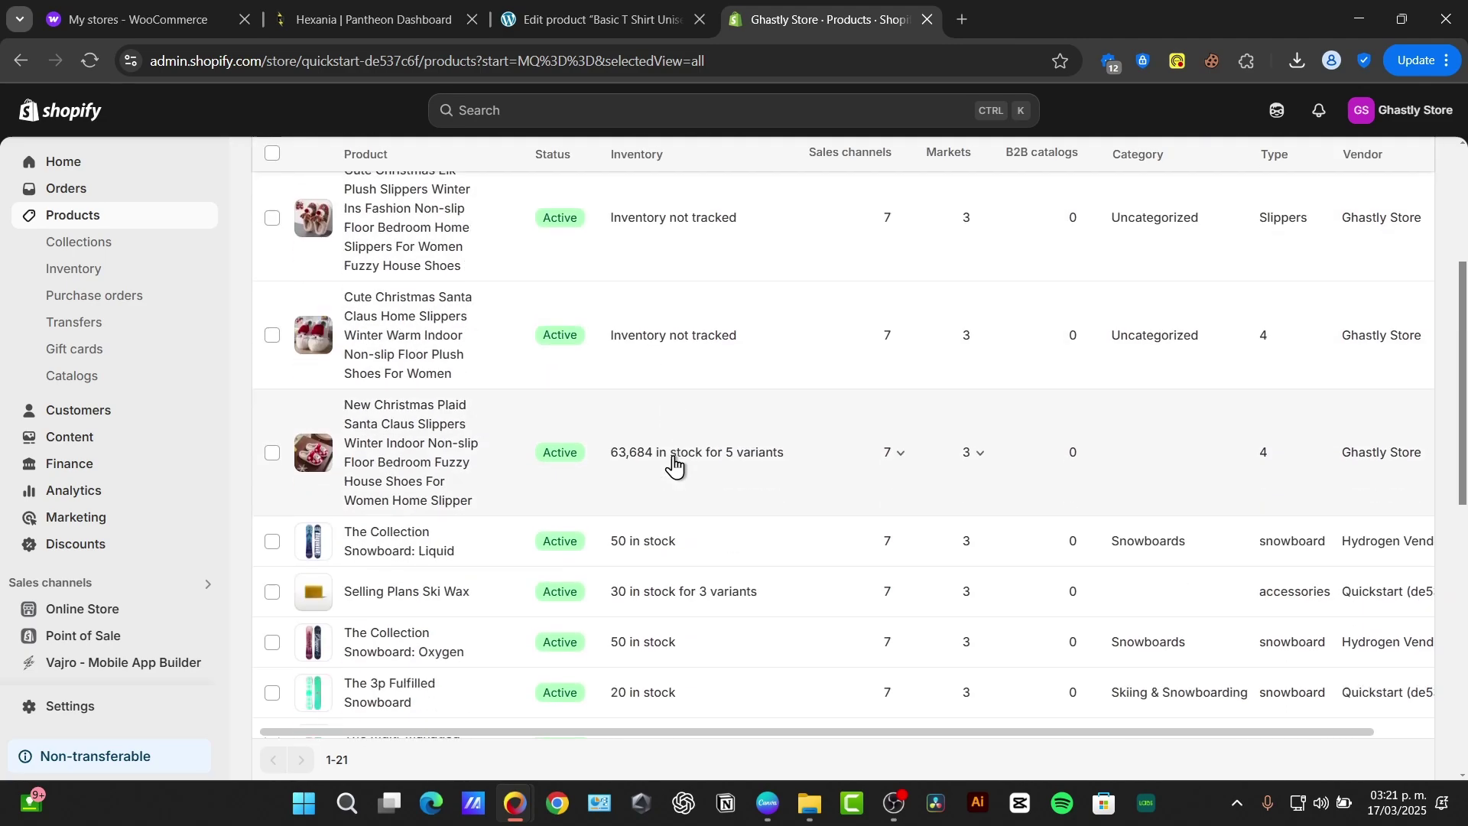
scroll(562, 665, down, 3)
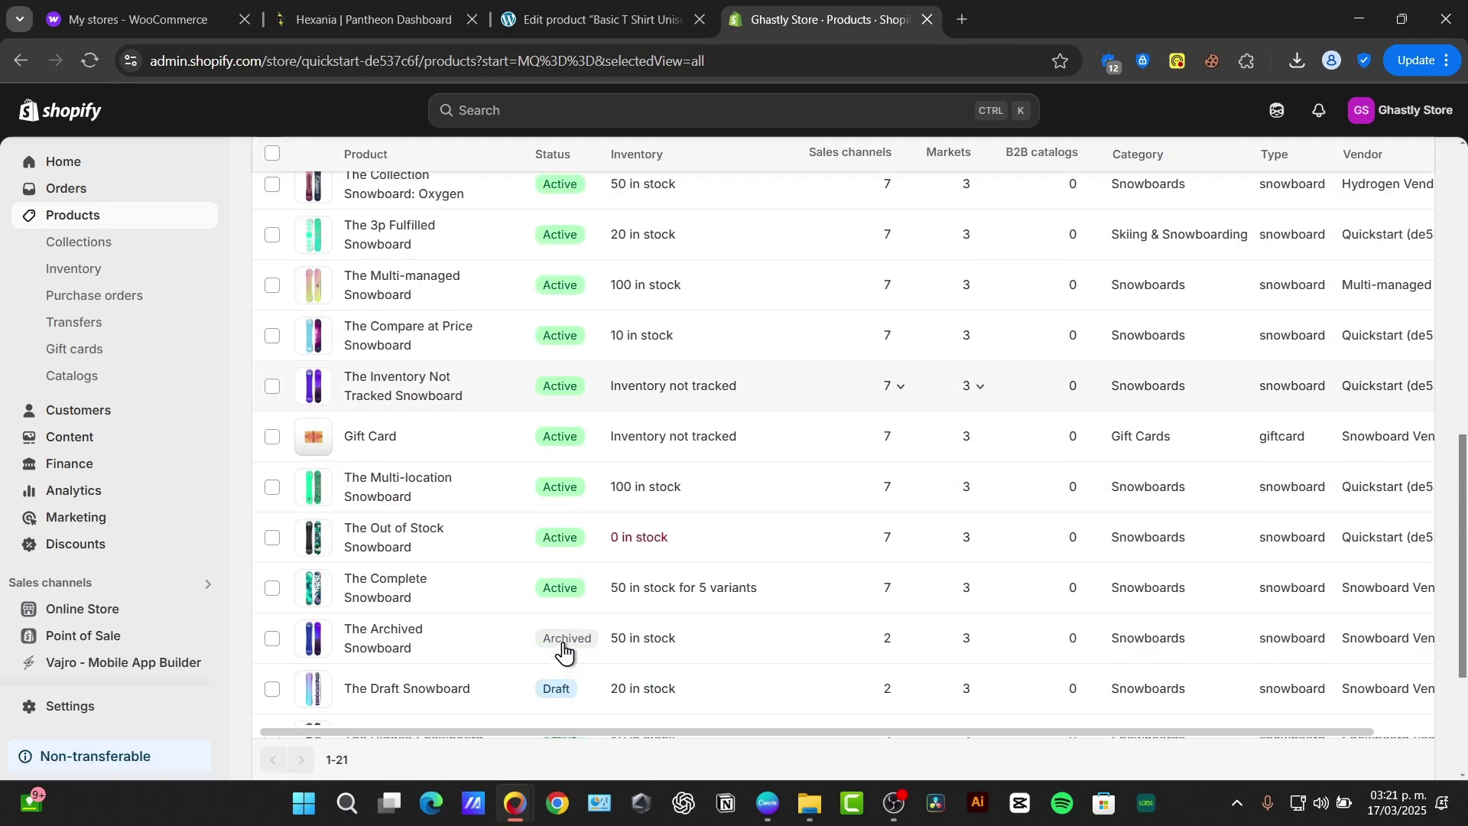
scroll(564, 658, up, 8)
scroll(497, 429, down, 4)
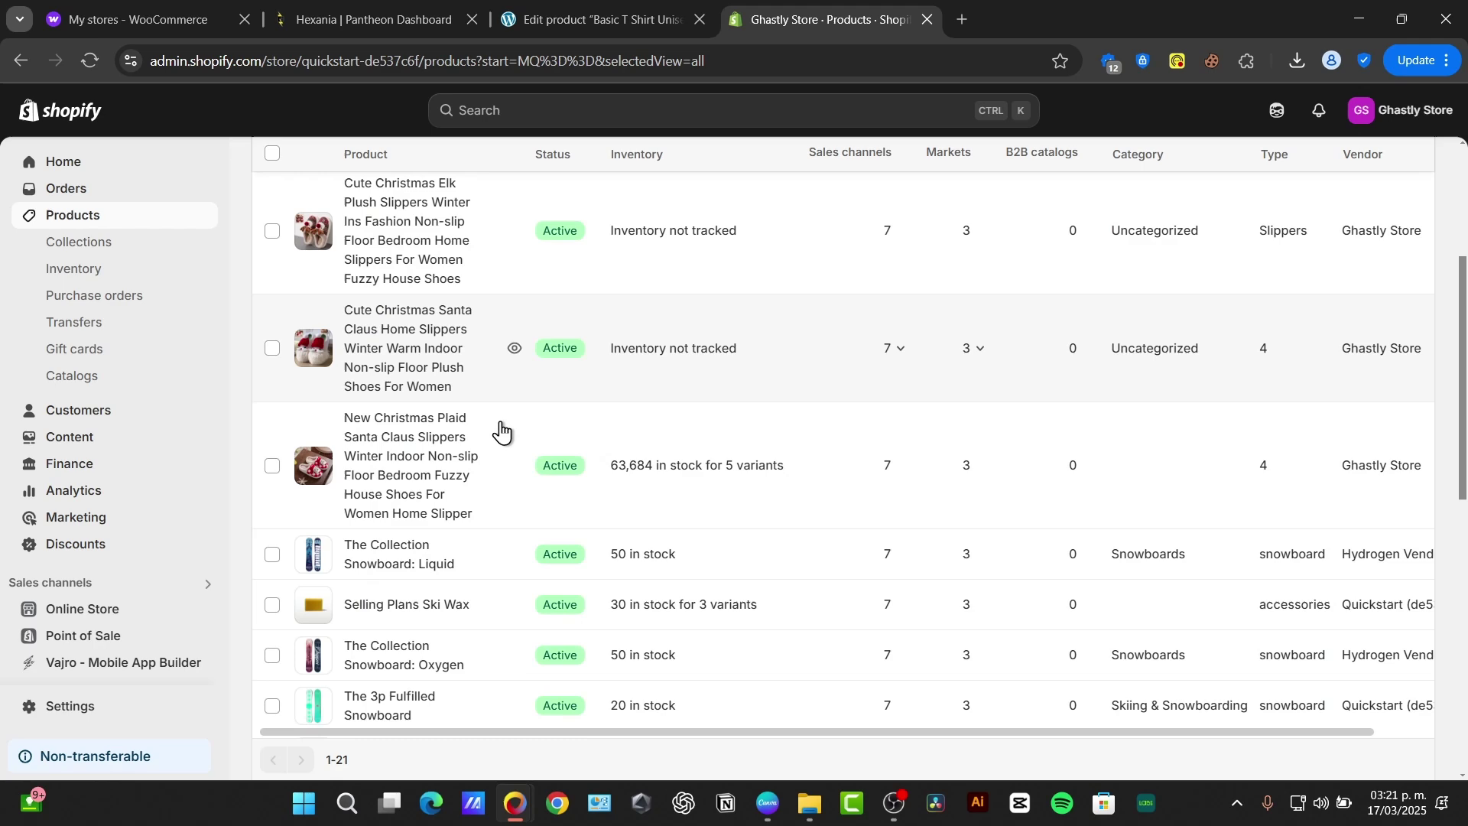
scroll(617, 446, up, 3)
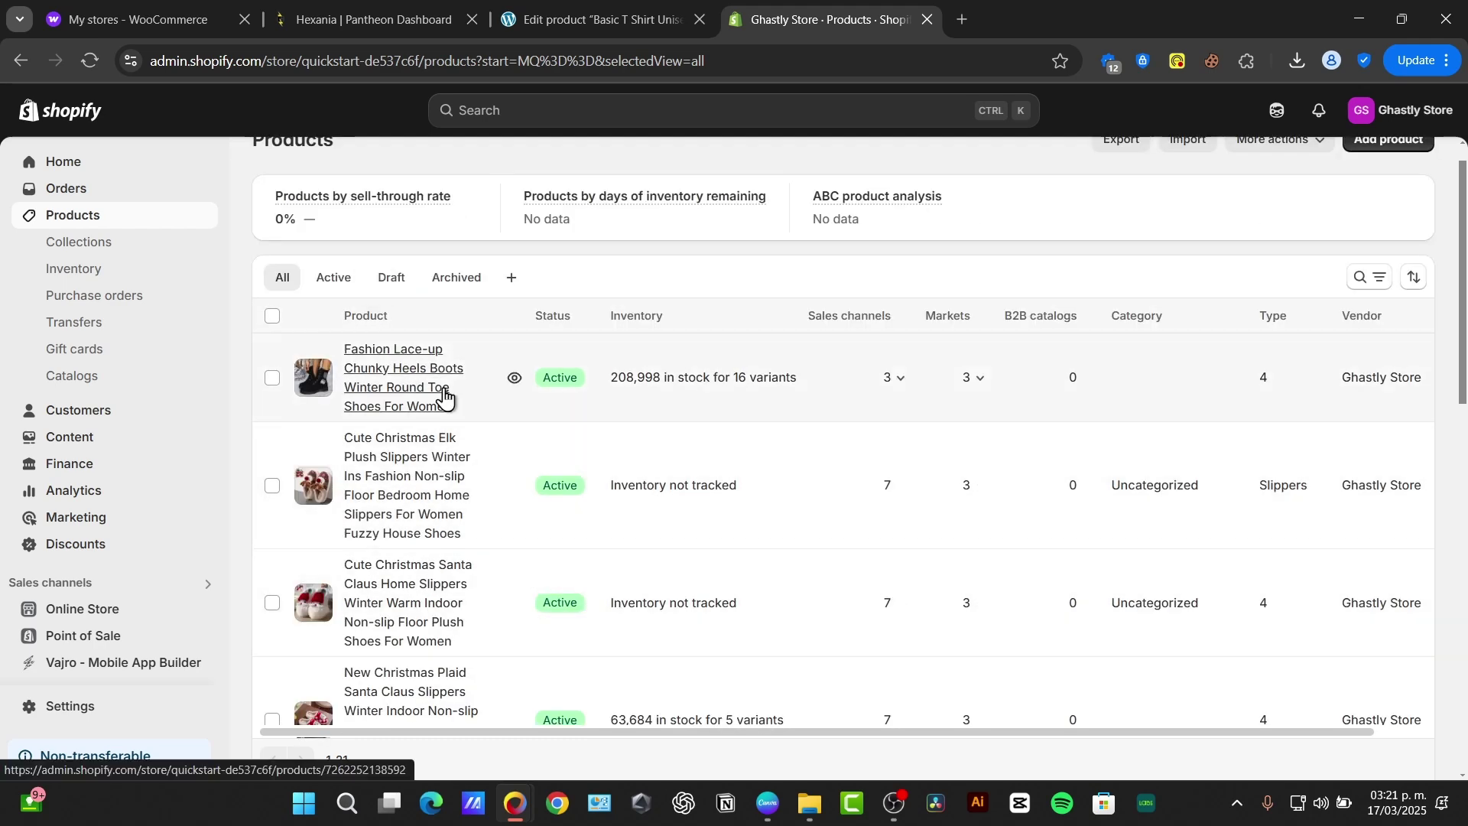
Step: Start a new collection titled 'Holidays'
click(152, 244)
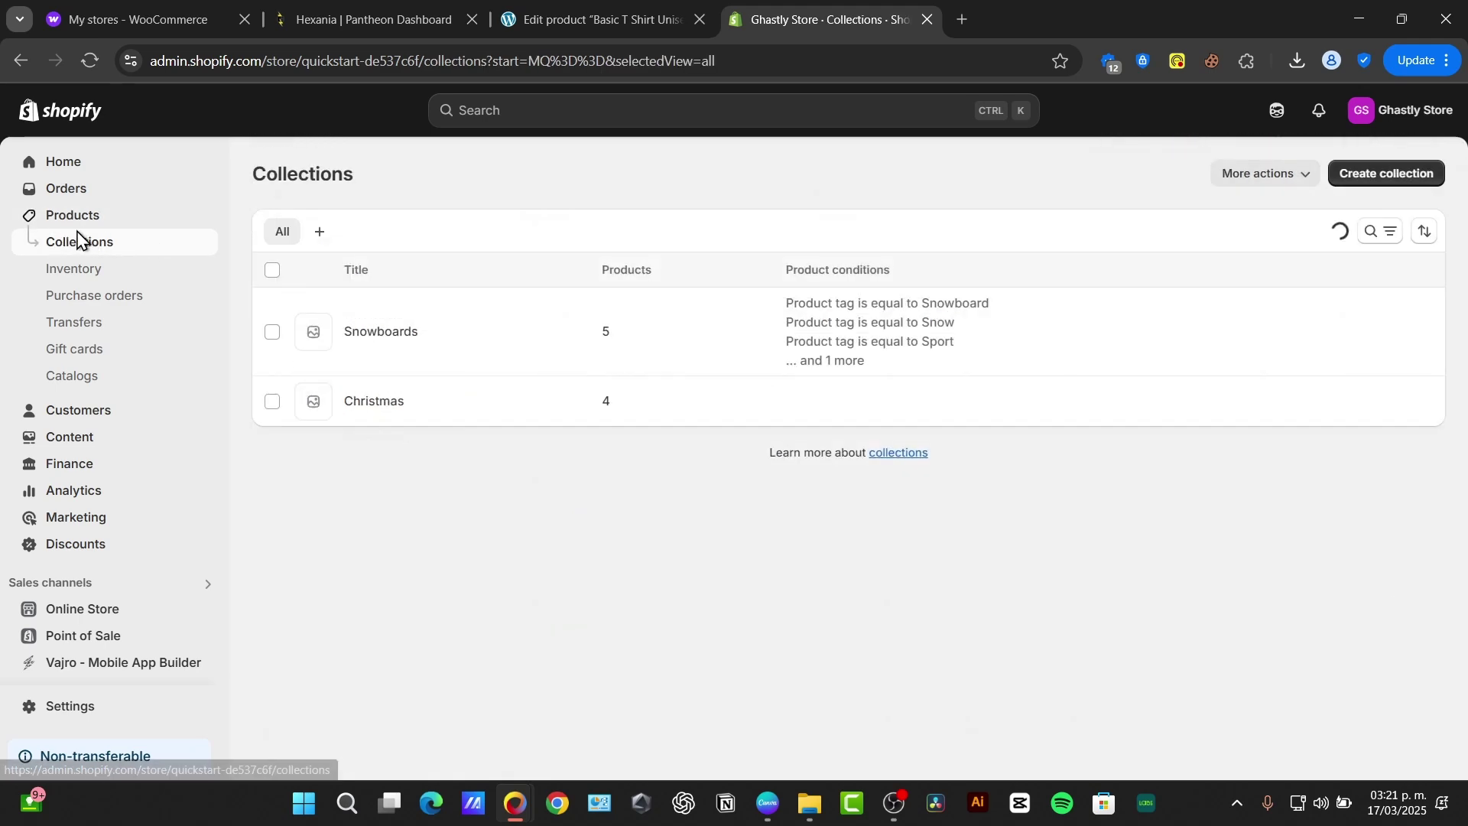
click(1368, 182)
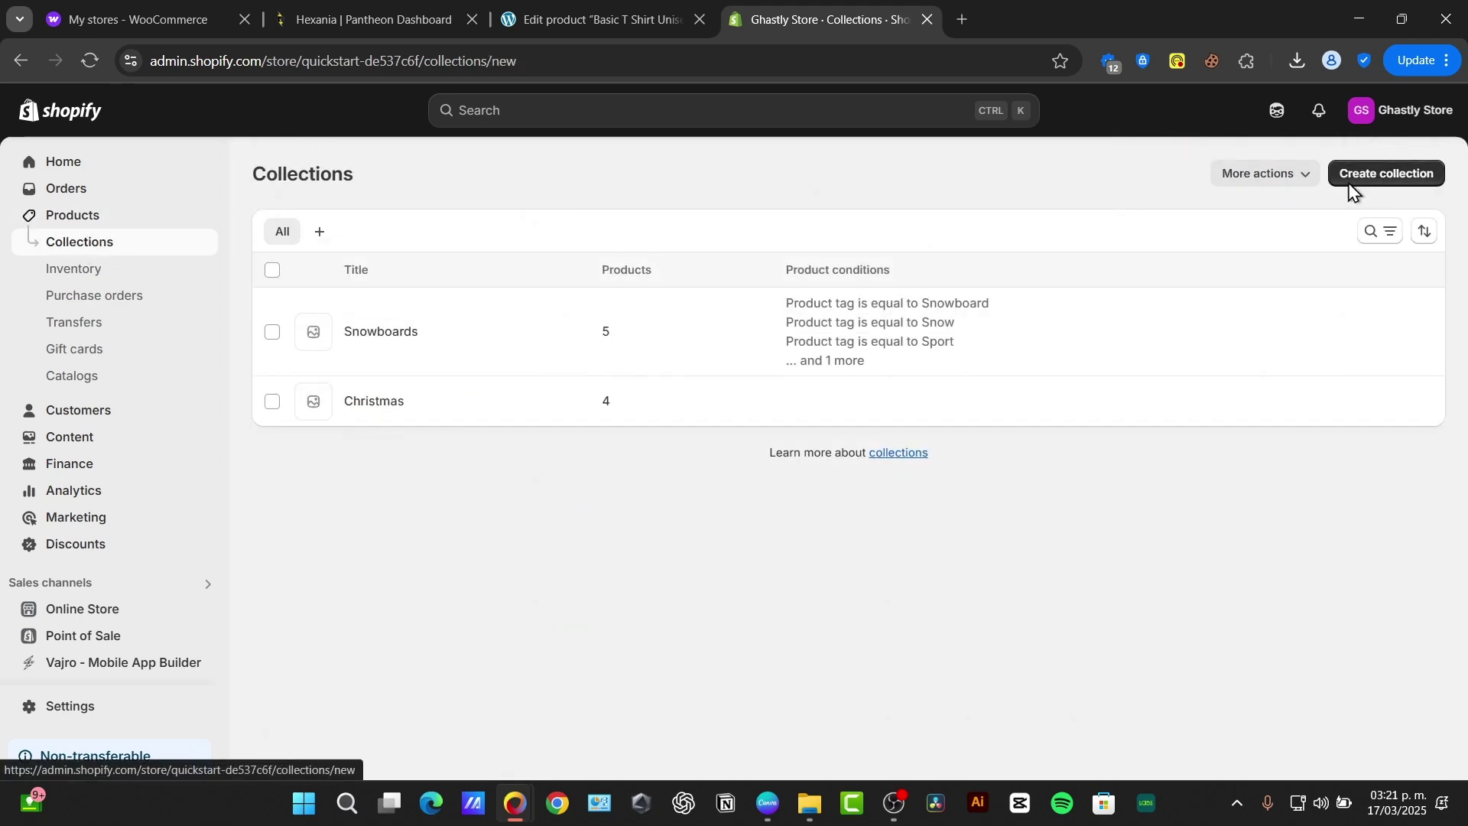
click(659, 272)
text(q)
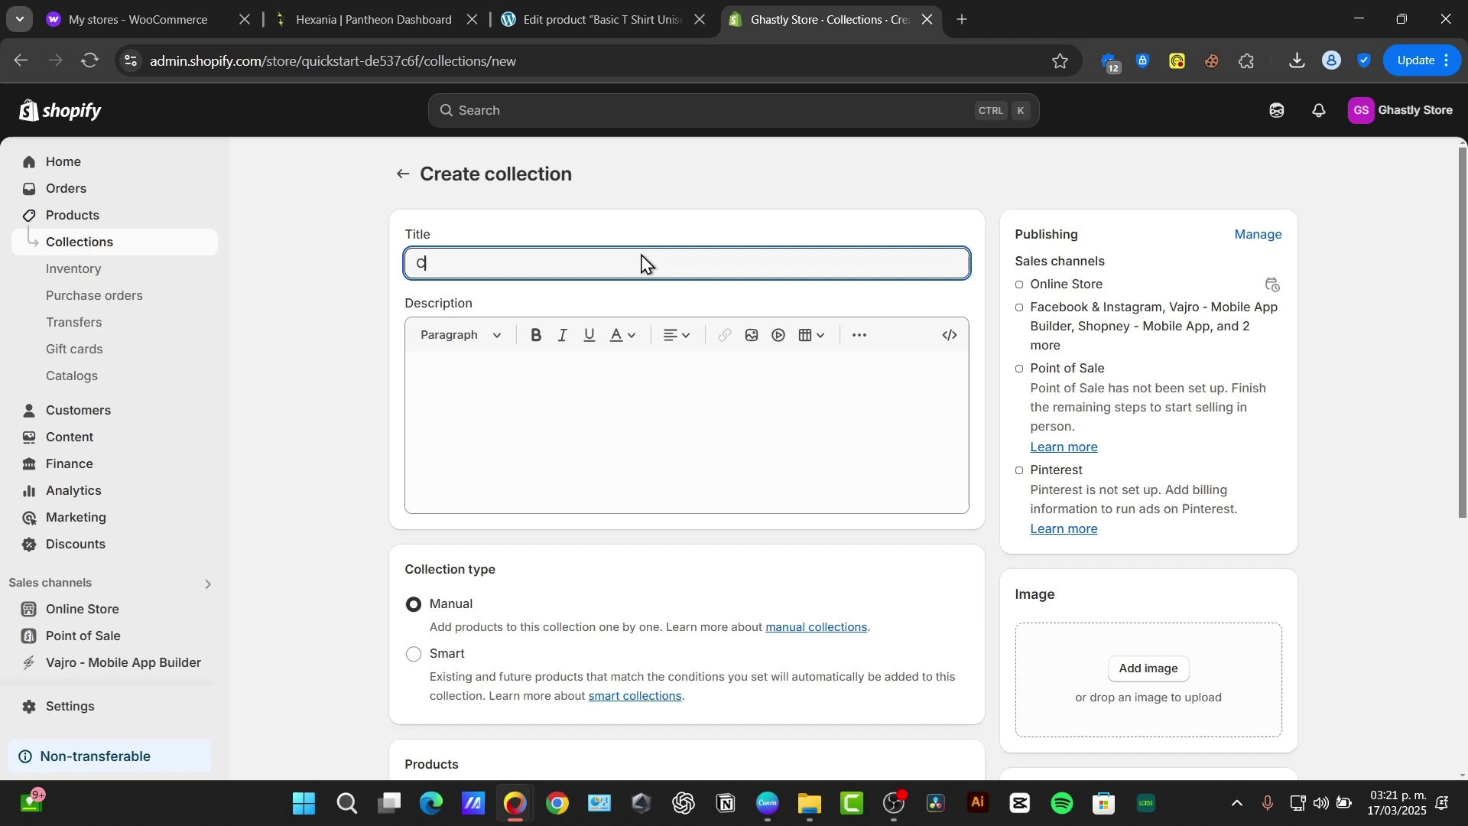
key(BackSpace)
text(Holidays)
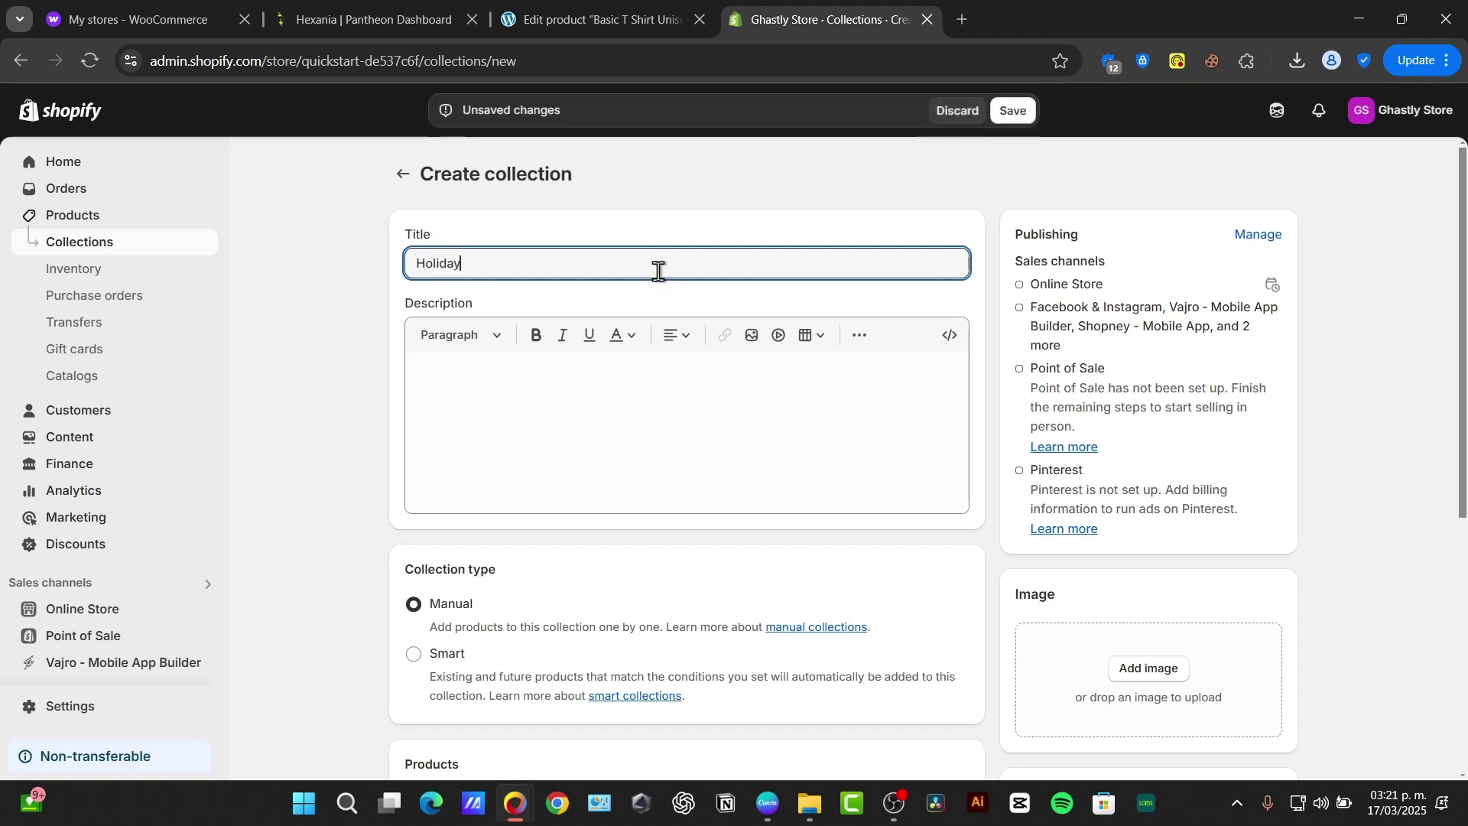
Step: Save Holidays as a manual collection with no description or products
click(718, 384)
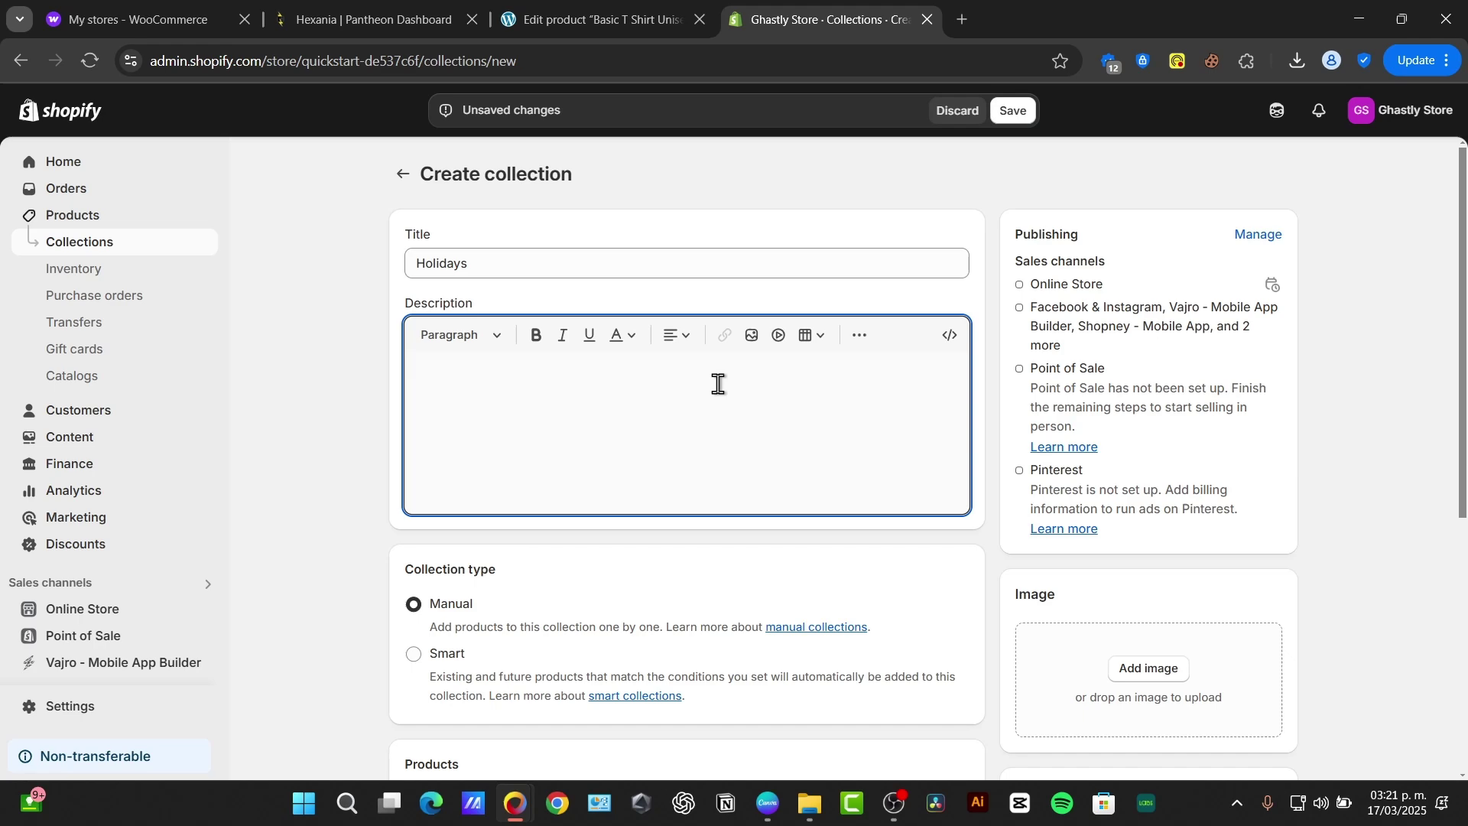
scroll(942, 595, down, 3)
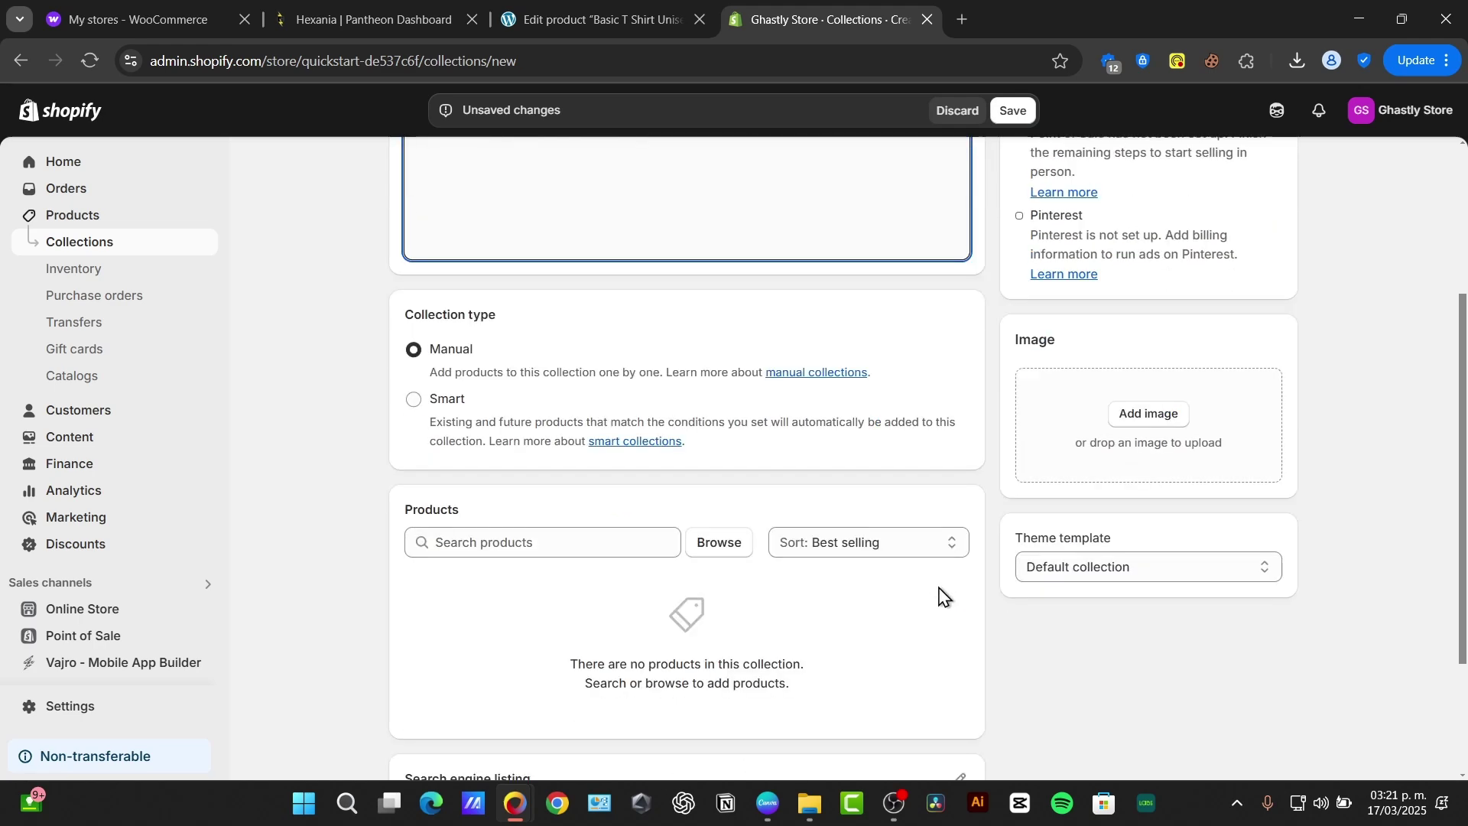
scroll(1049, 625, down, 3)
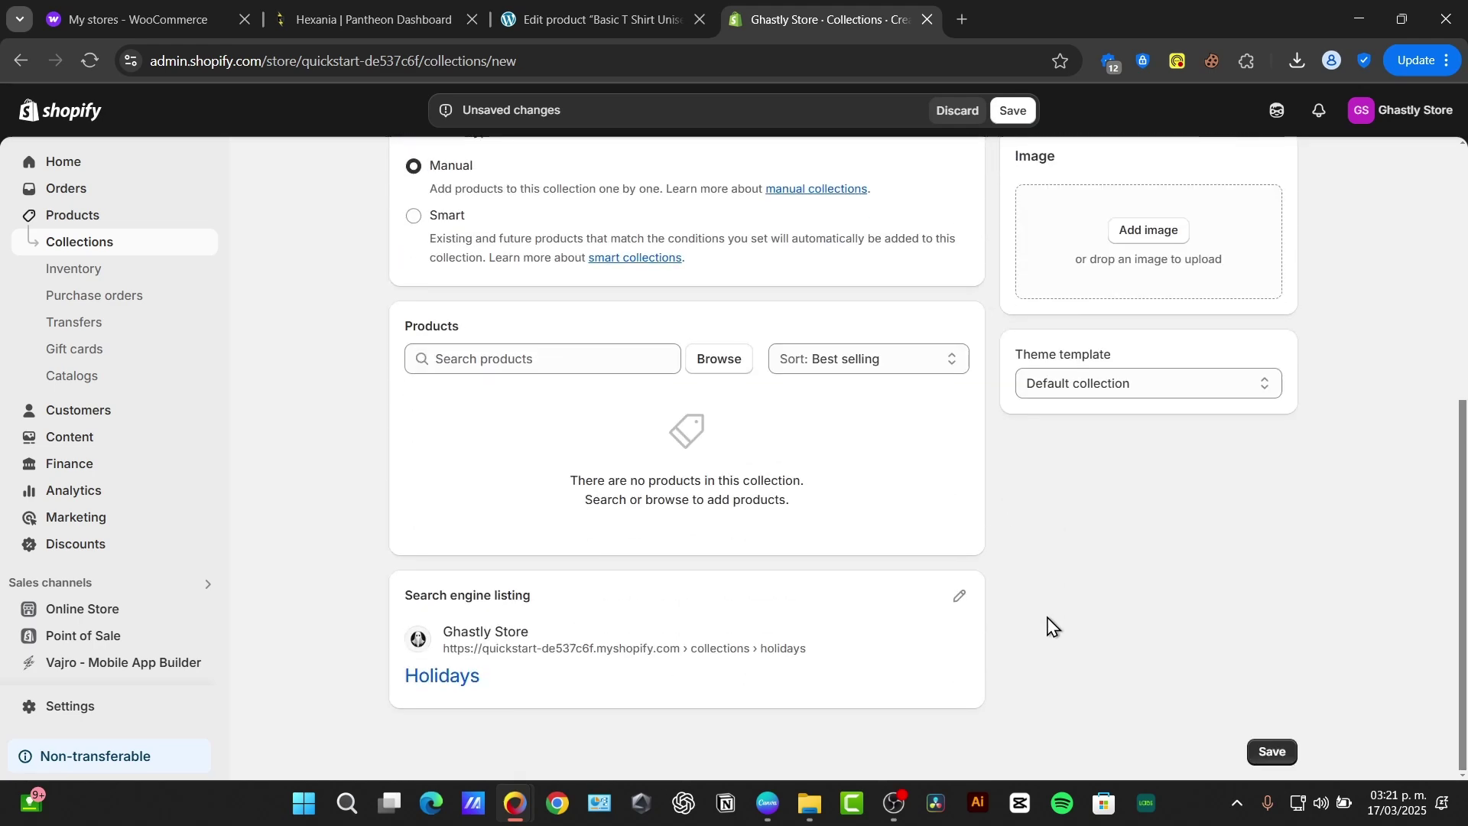
scroll(1049, 624, up, 5)
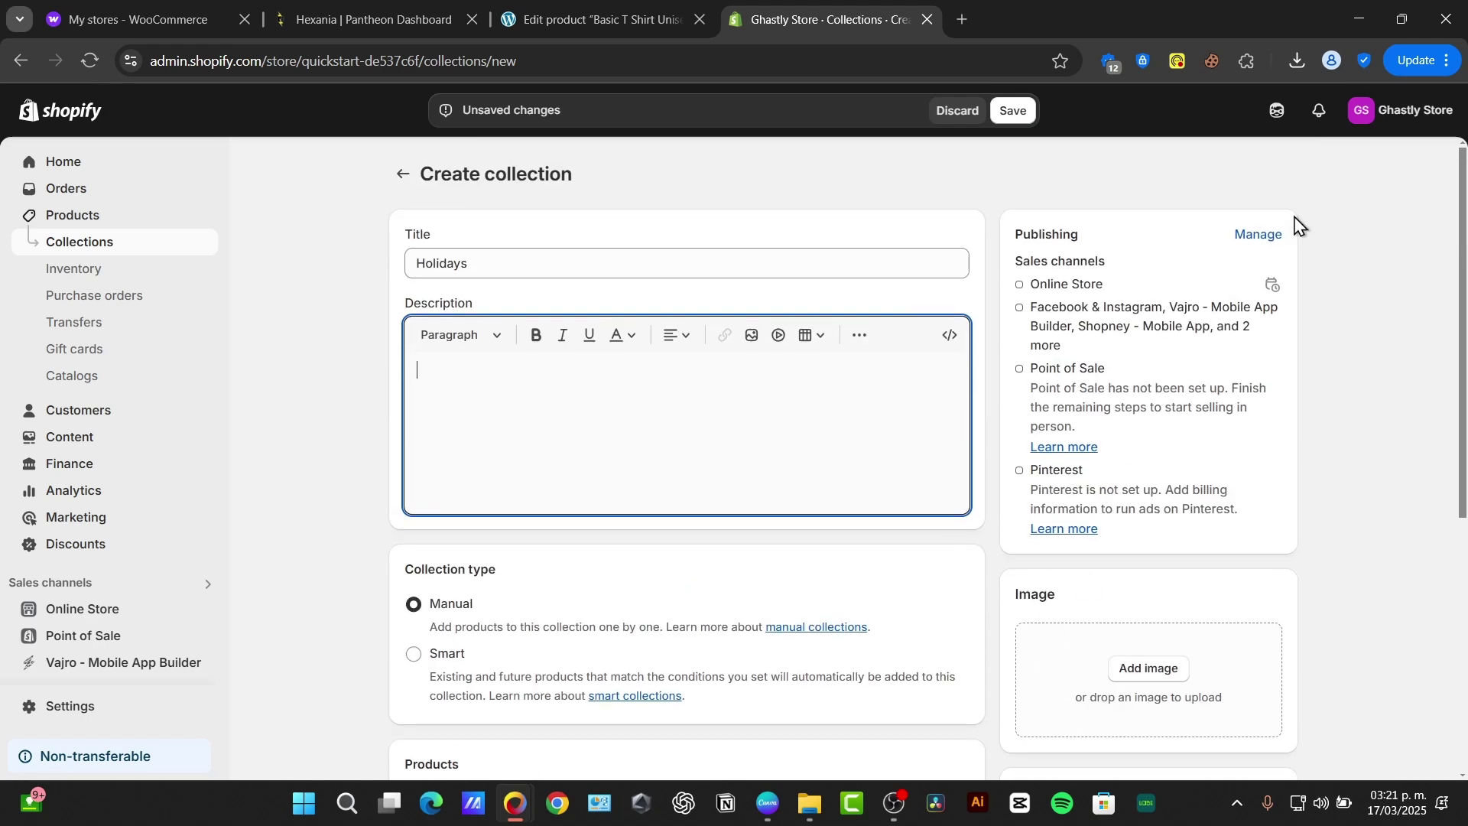
scroll(1181, 252, down, 5)
scroll(1181, 253, up, 5)
click(1013, 111)
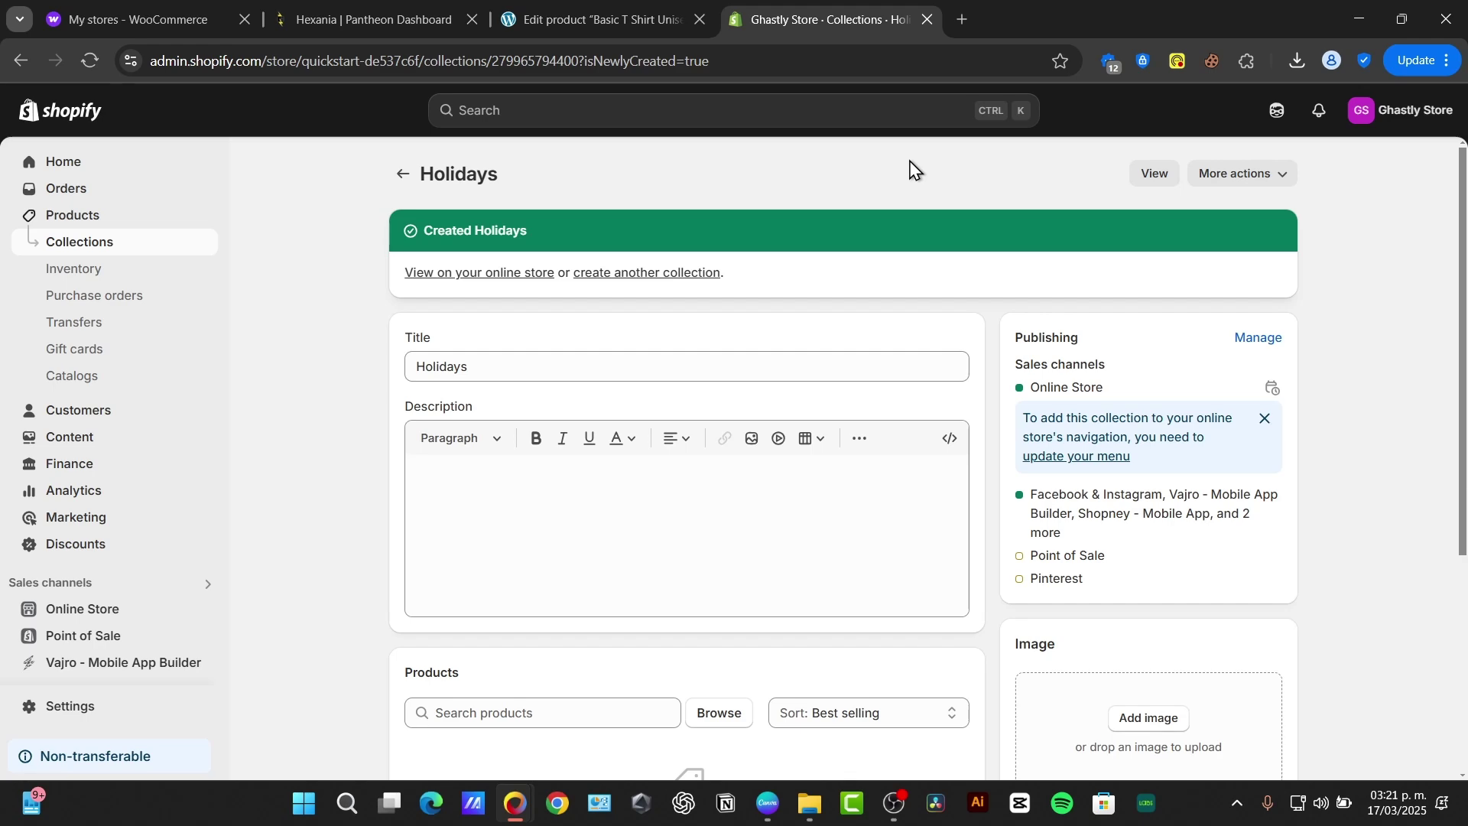
Step: Create and save a new collection titled 'Christmas', published to Online Store
click(588, 273)
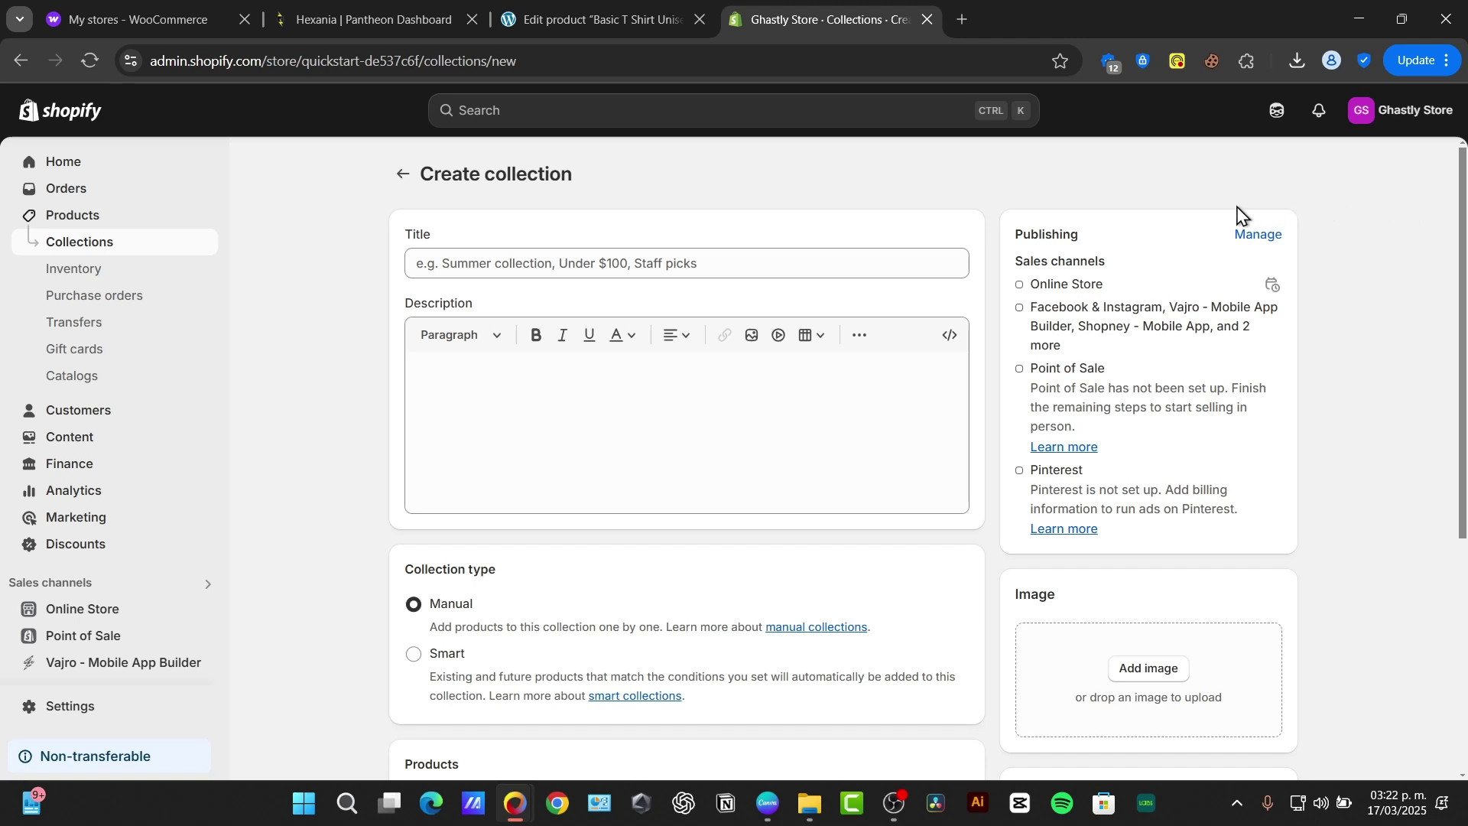
click(811, 257)
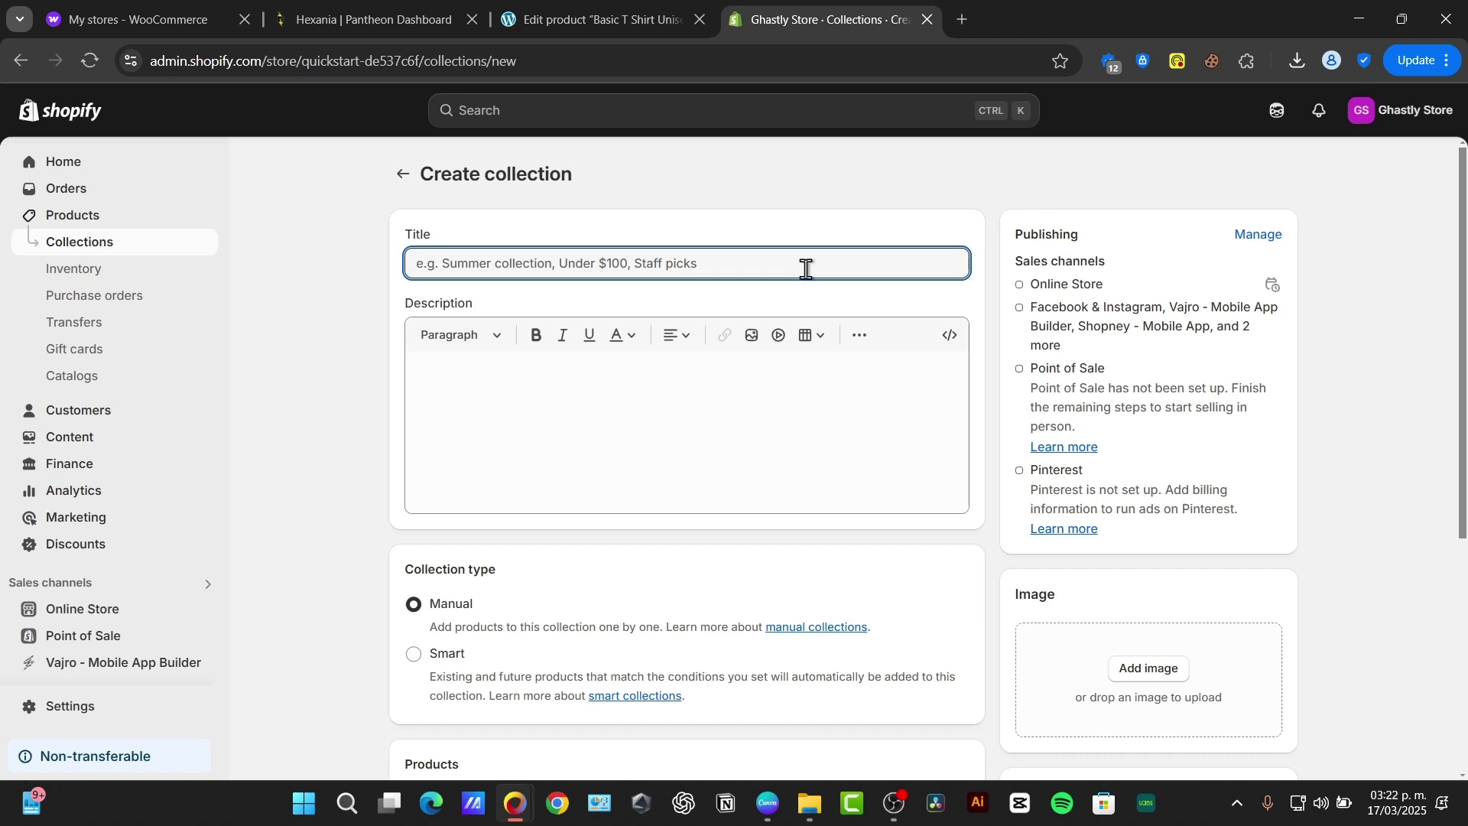
text(Christmas)
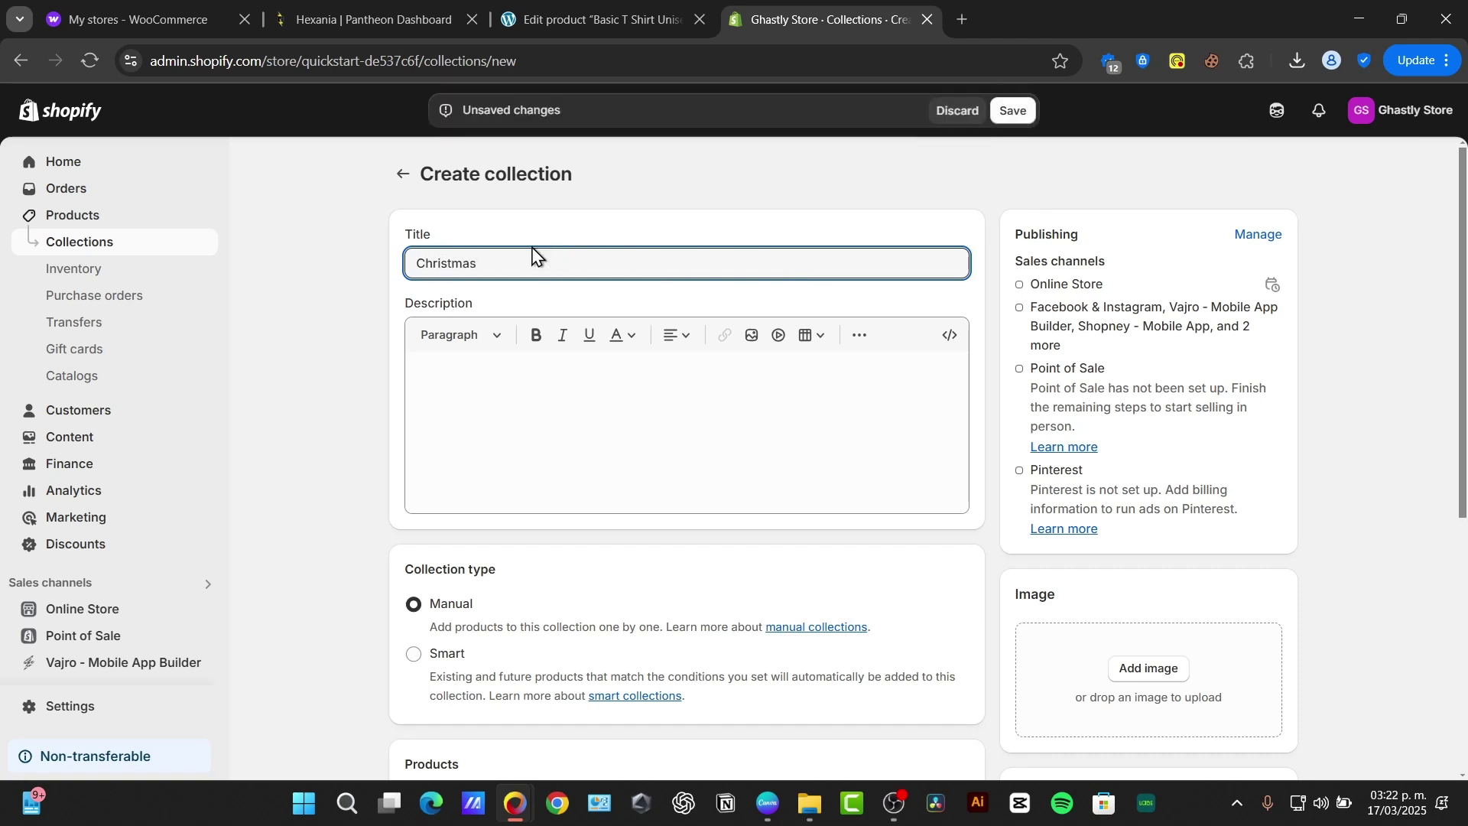
scroll(688, 535, down, 3)
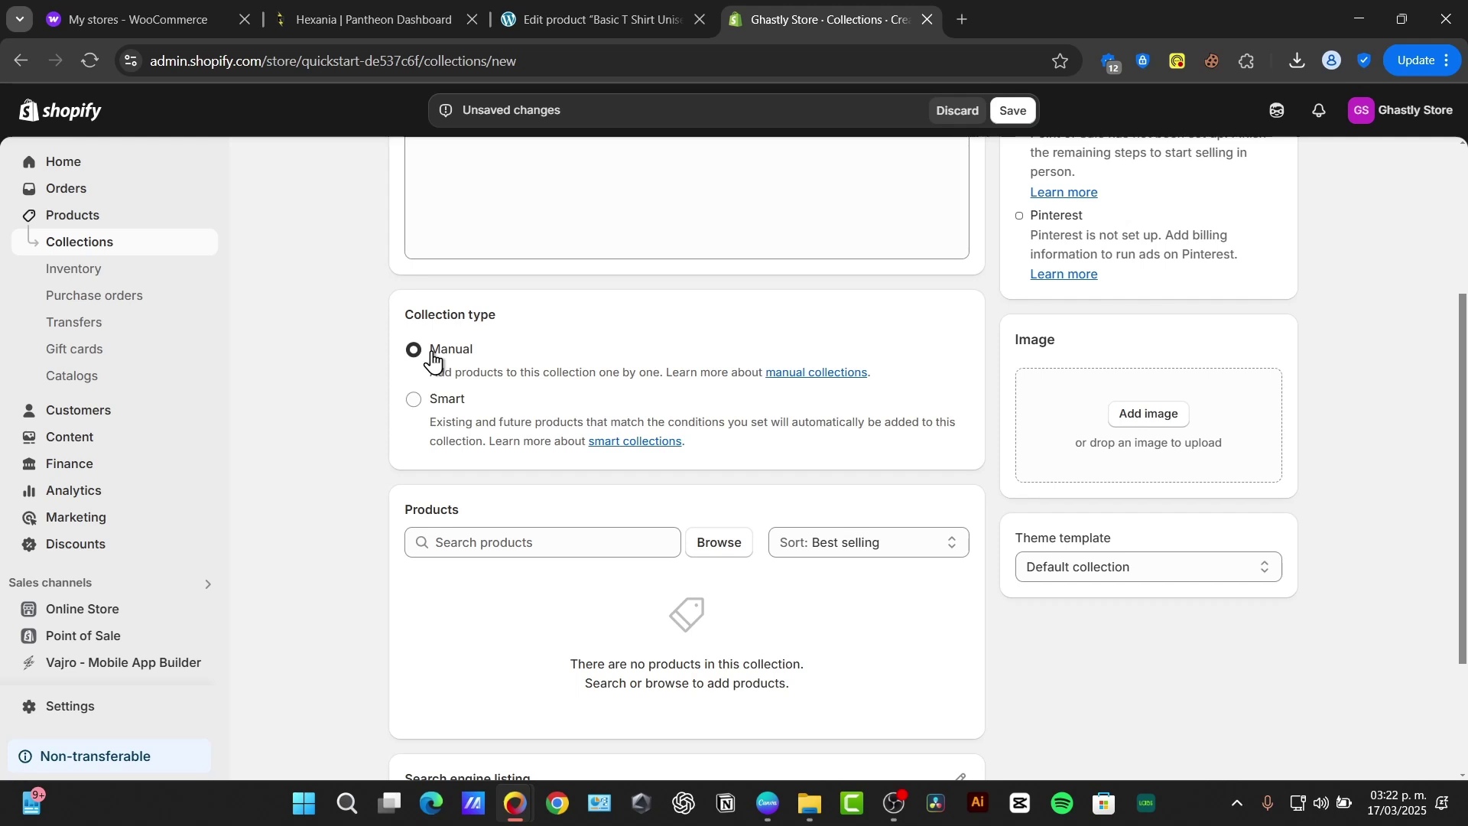
click(1014, 110)
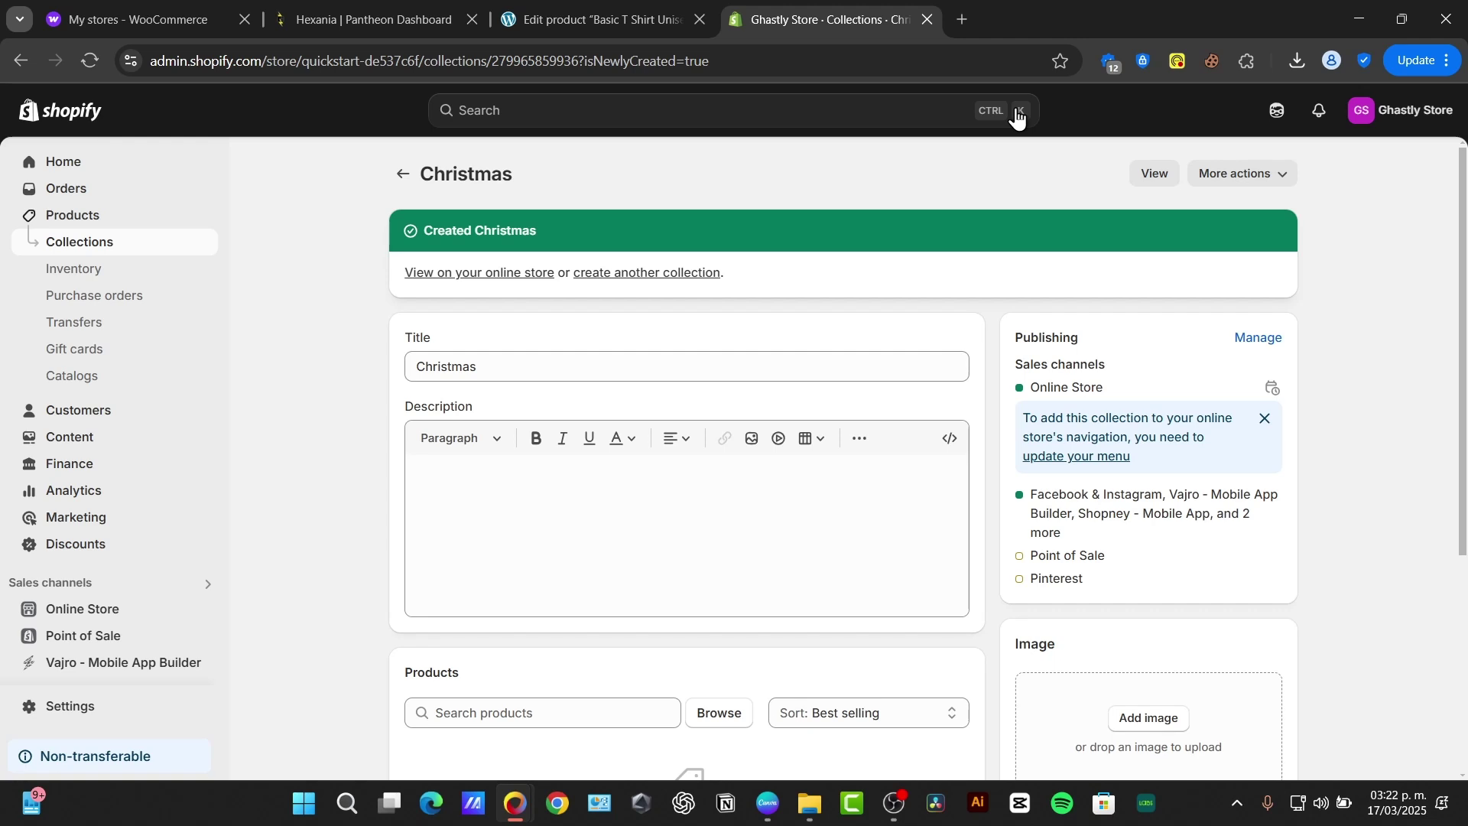
scroll(1364, 413, down, 5)
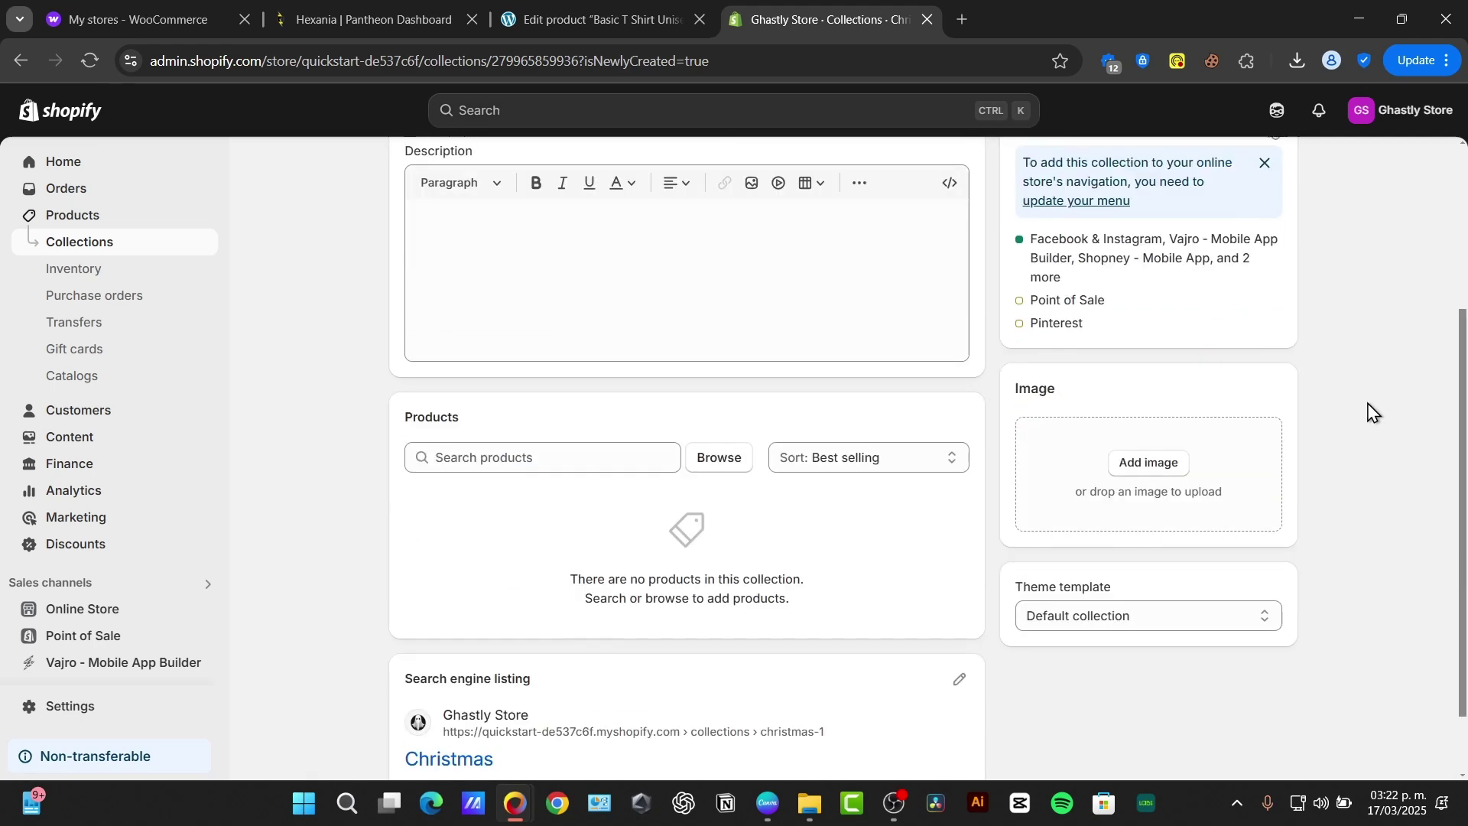
scroll(1271, 695, up, 5)
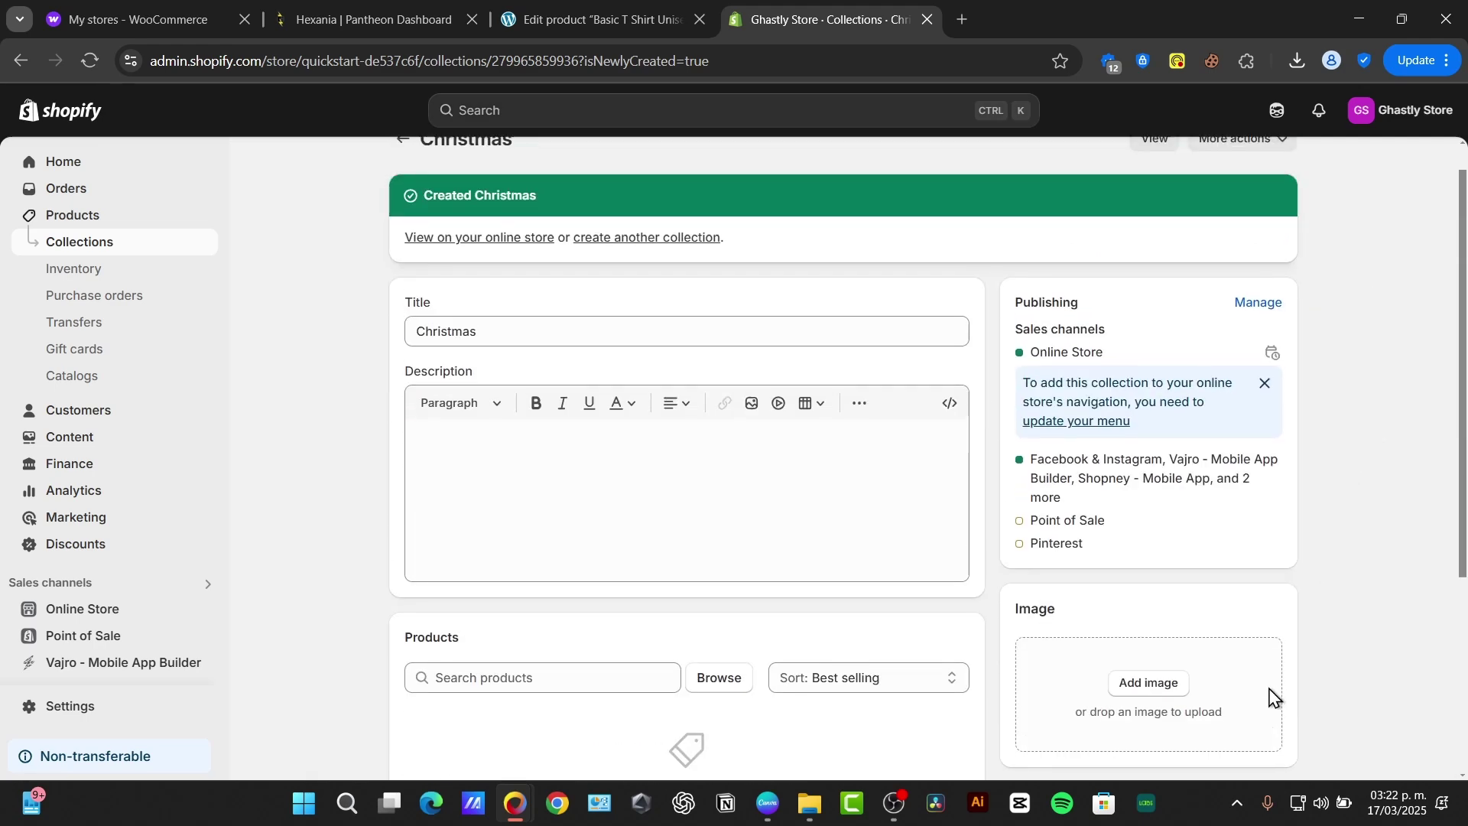
scroll(1272, 330, down, 5)
Step: Add the Santa Claus home slippers and Christmas Elk plush slippers to the Christmas collection
click(657, 370)
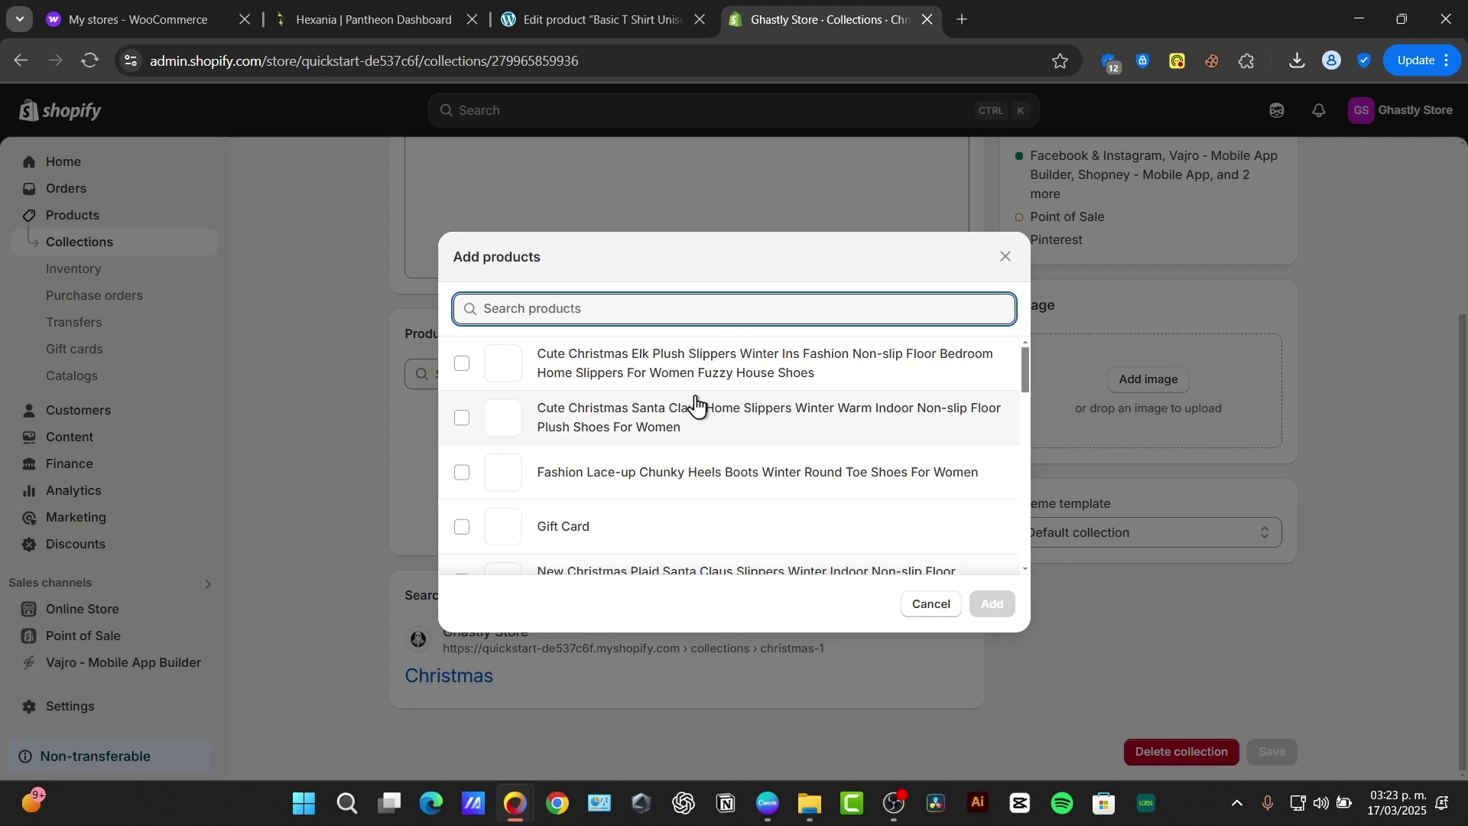
click(564, 421)
click(557, 385)
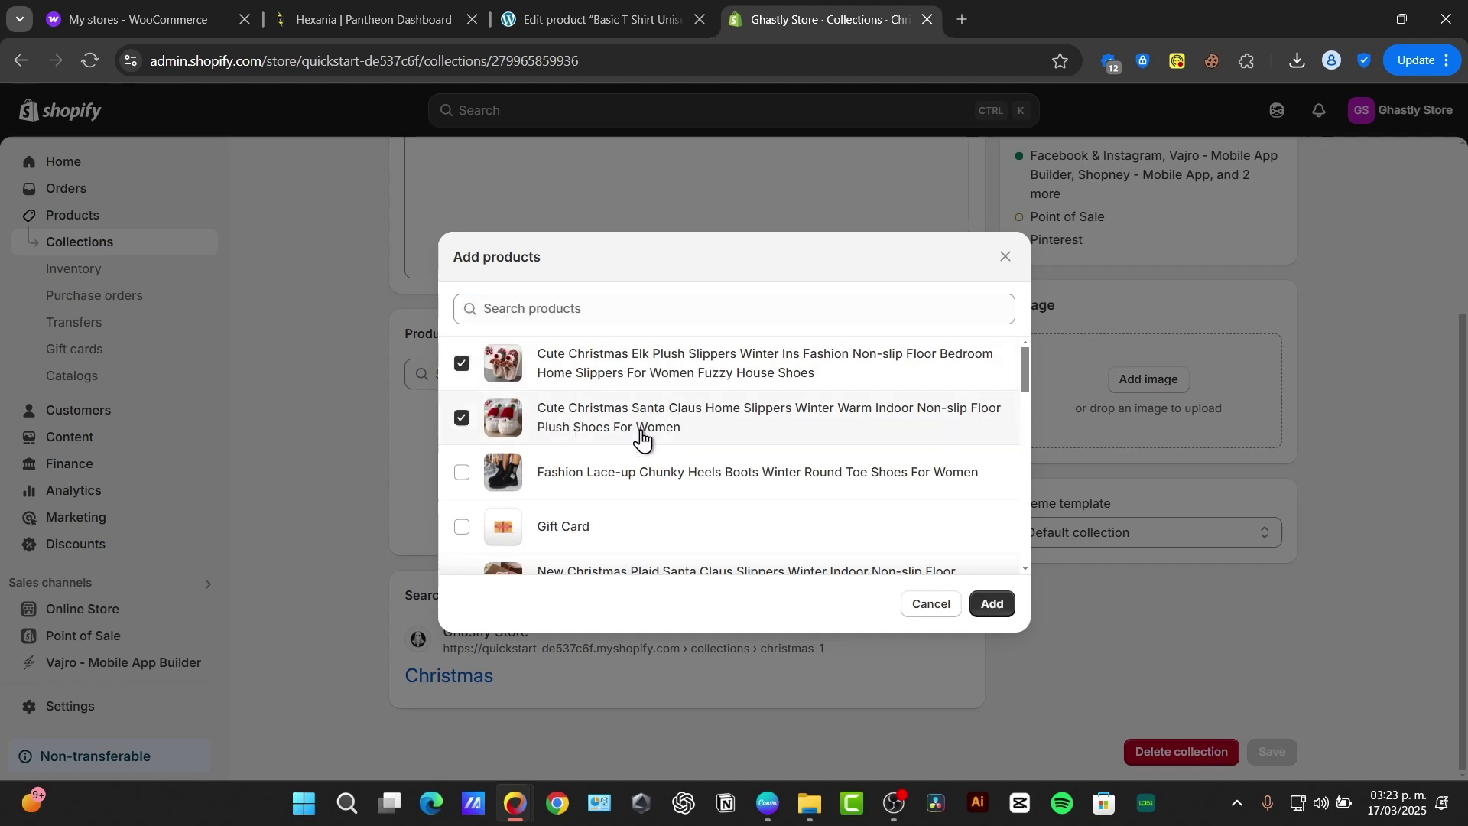
scroll(644, 483, down, 5)
scroll(644, 484, up, 5)
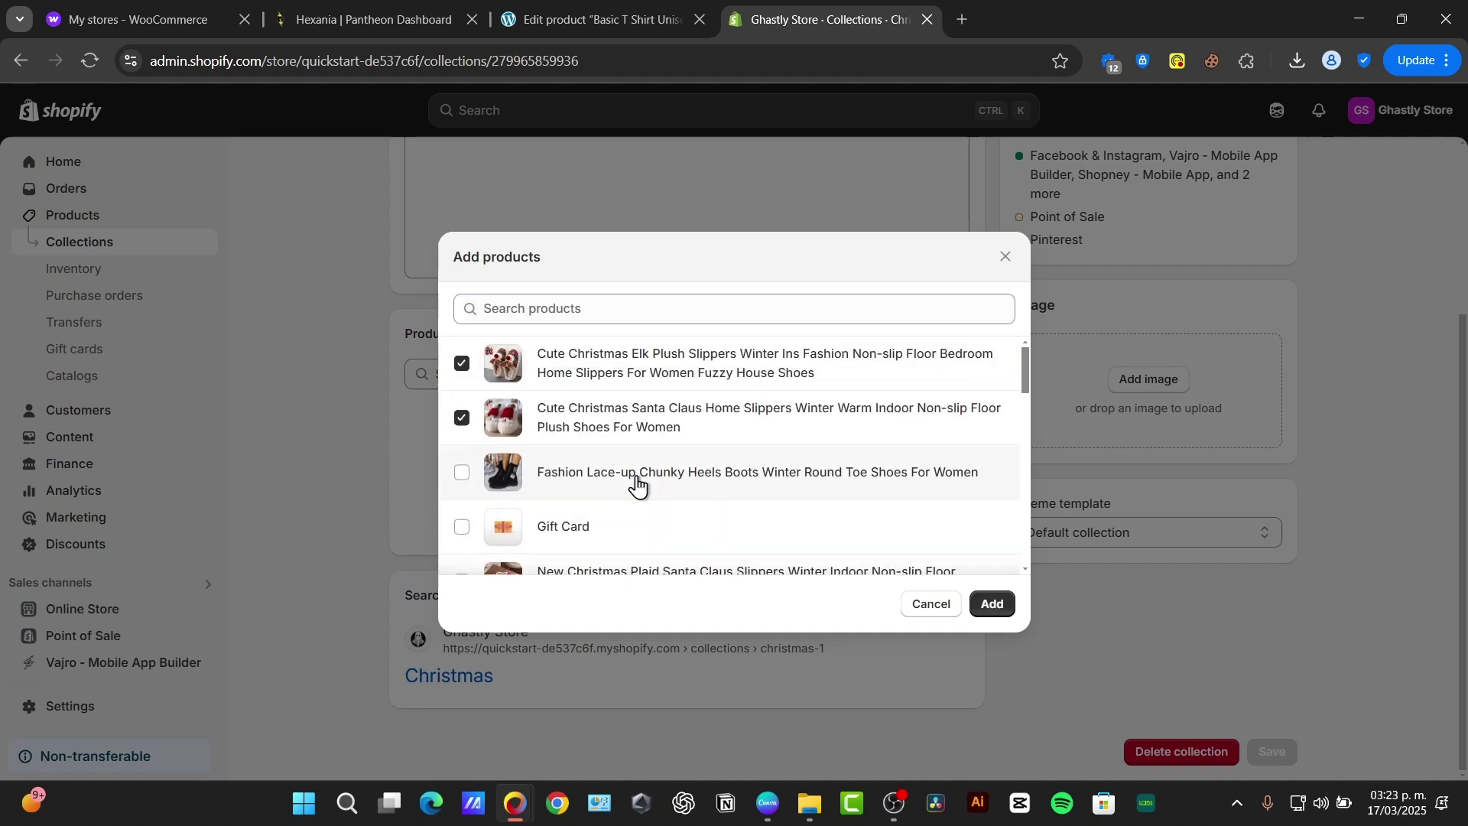
click(992, 604)
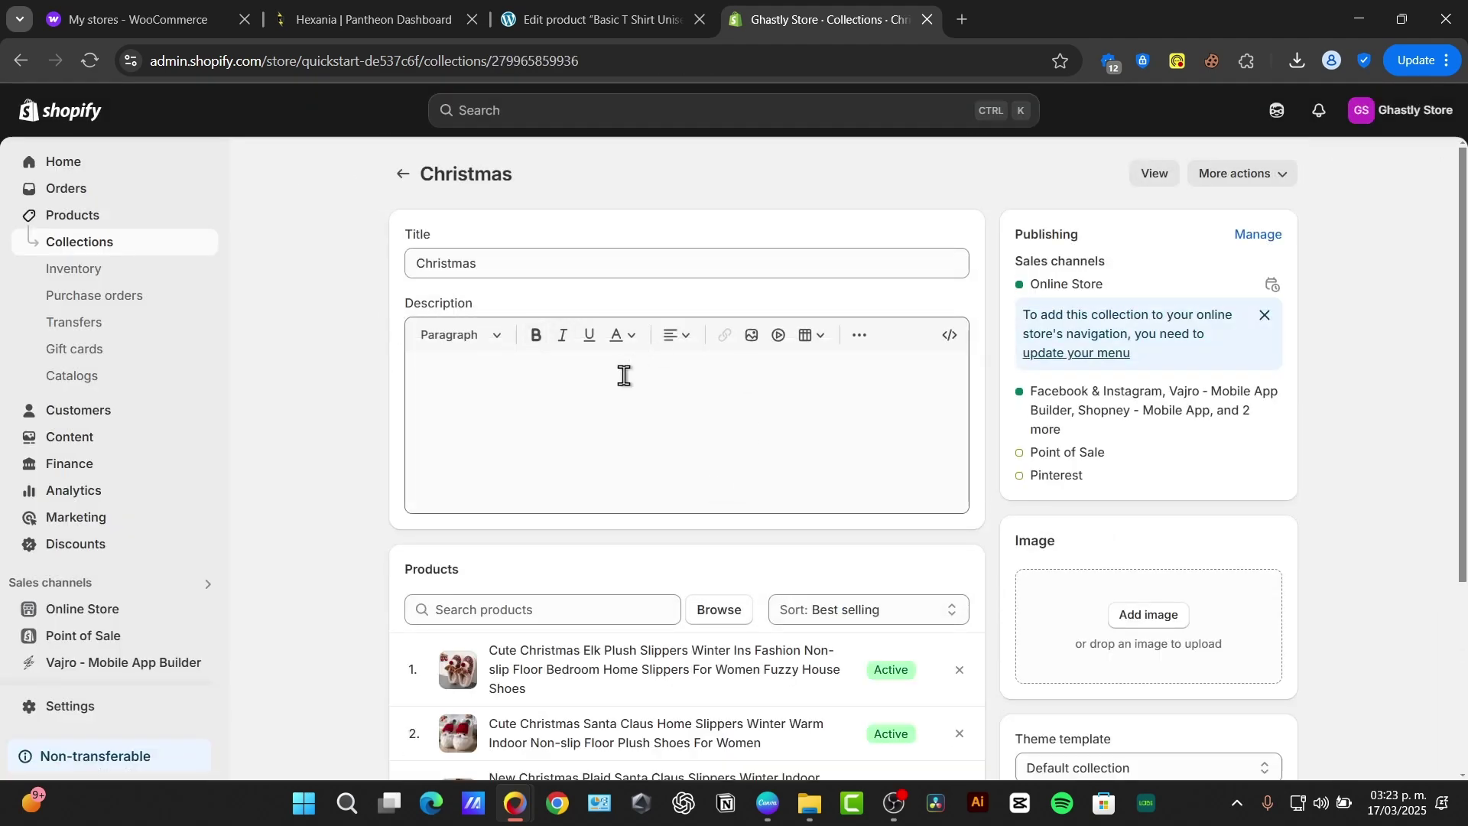
Step: Review the Christmas collection's product list, leaving the sort order unchanged
scroll(623, 375, down, 3)
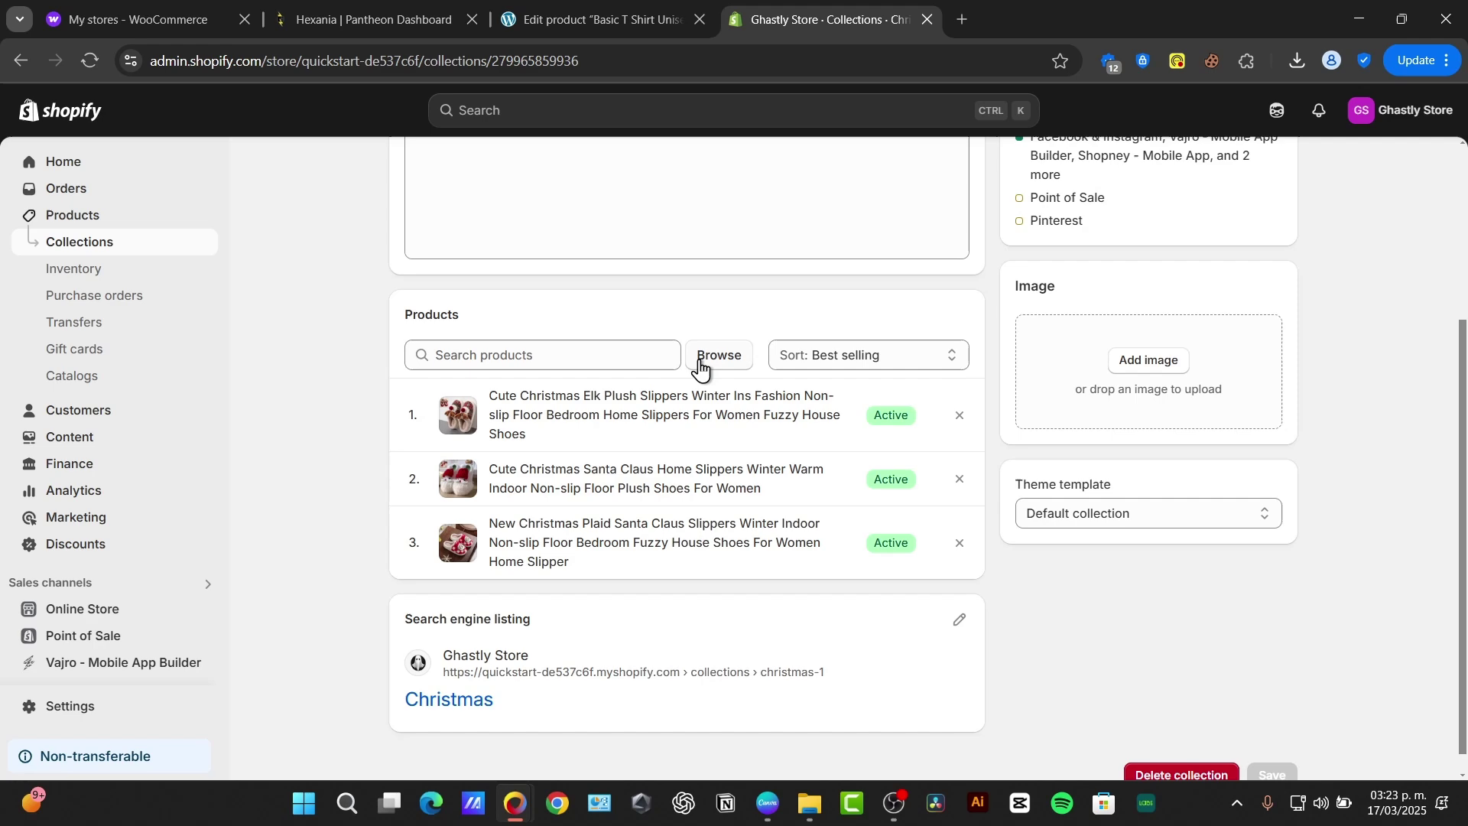
click(634, 348)
click(868, 354)
click(898, 380)
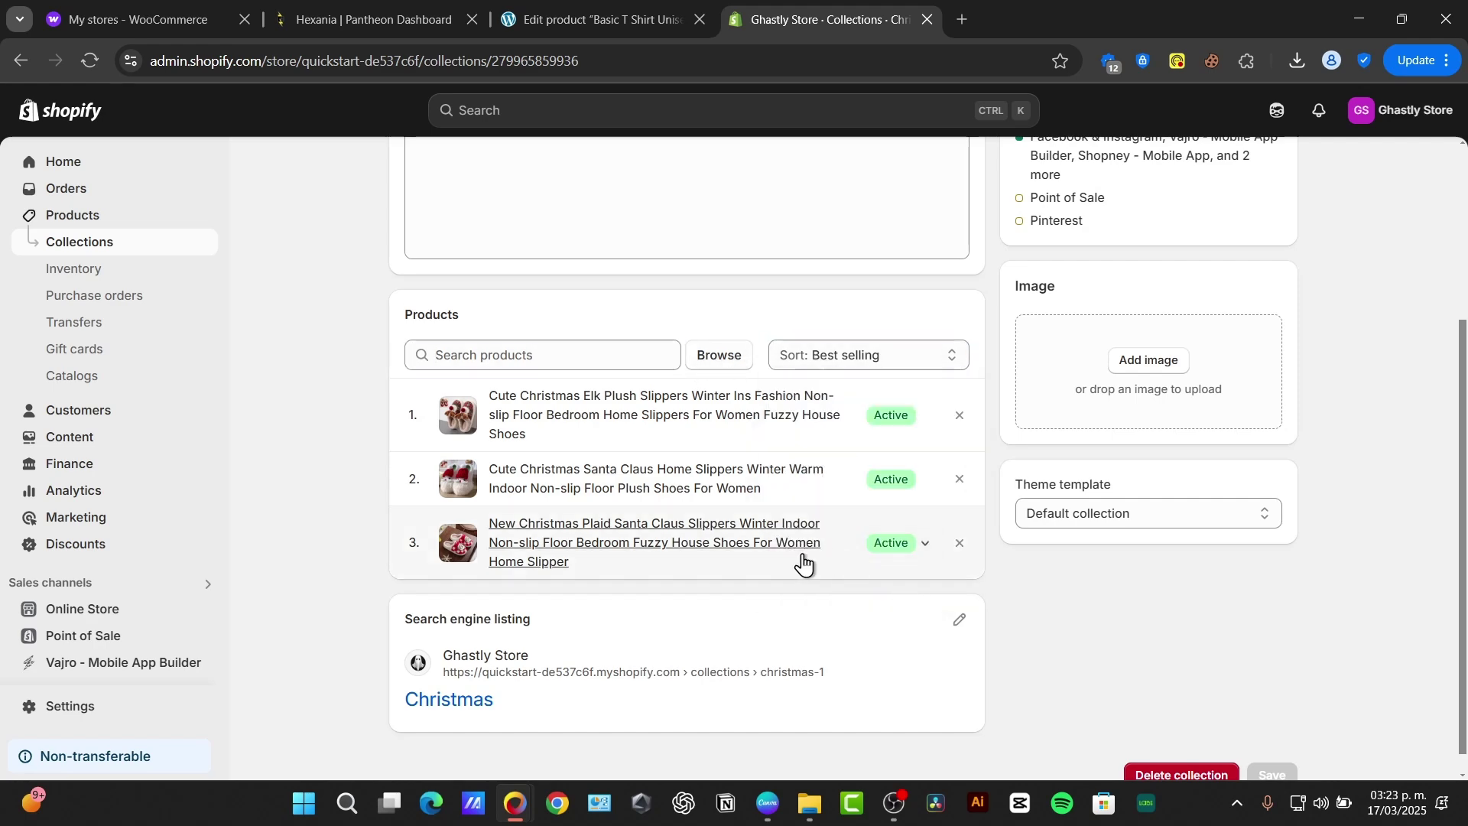
scroll(806, 562, down, 1)
scroll(807, 562, up, 4)
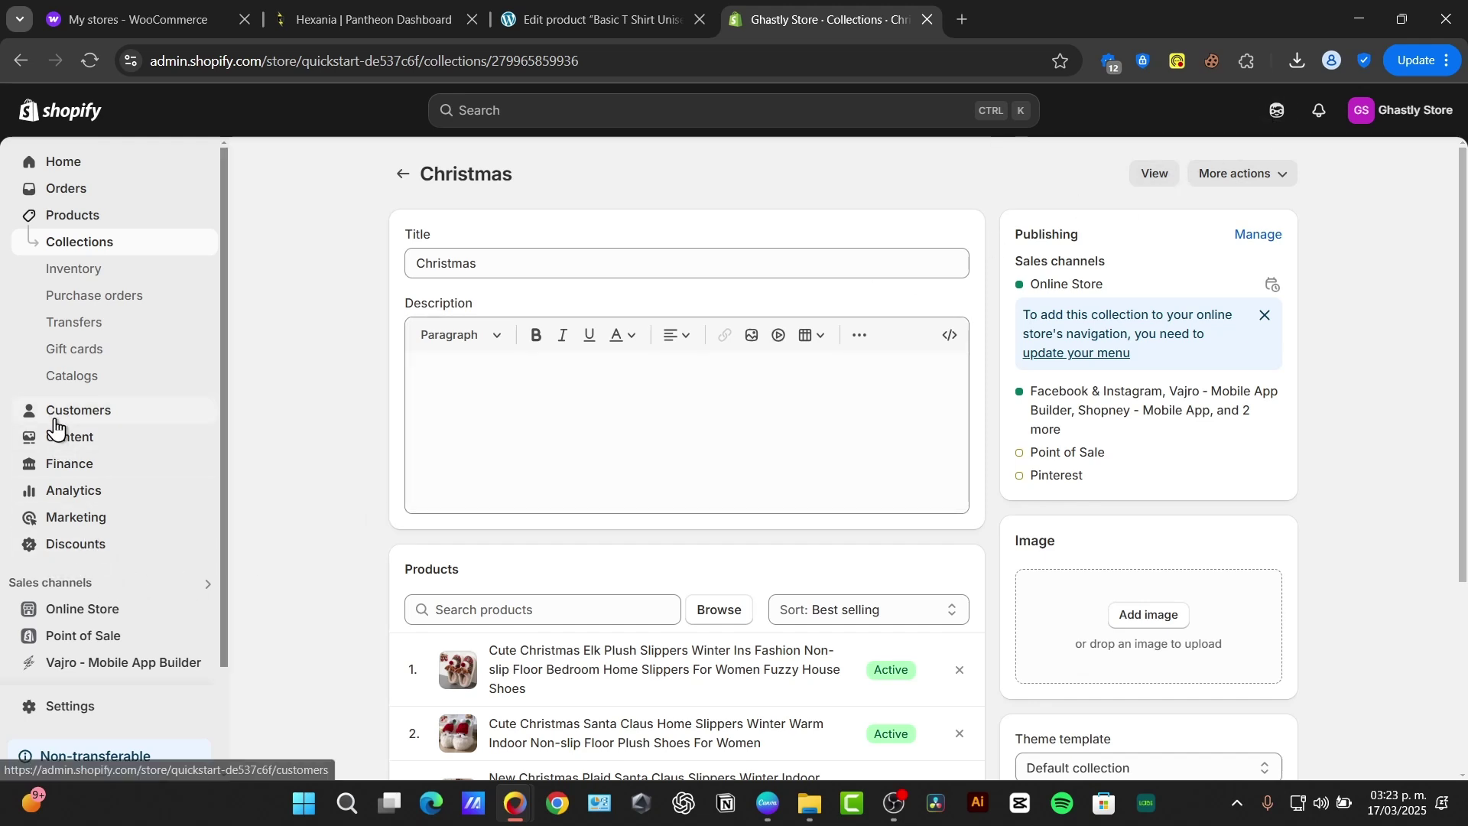
scroll(55, 426, down, 2)
Step: Select the theme's Header section and show its Menu options (Replace, Edit, Remove)
click(54, 483)
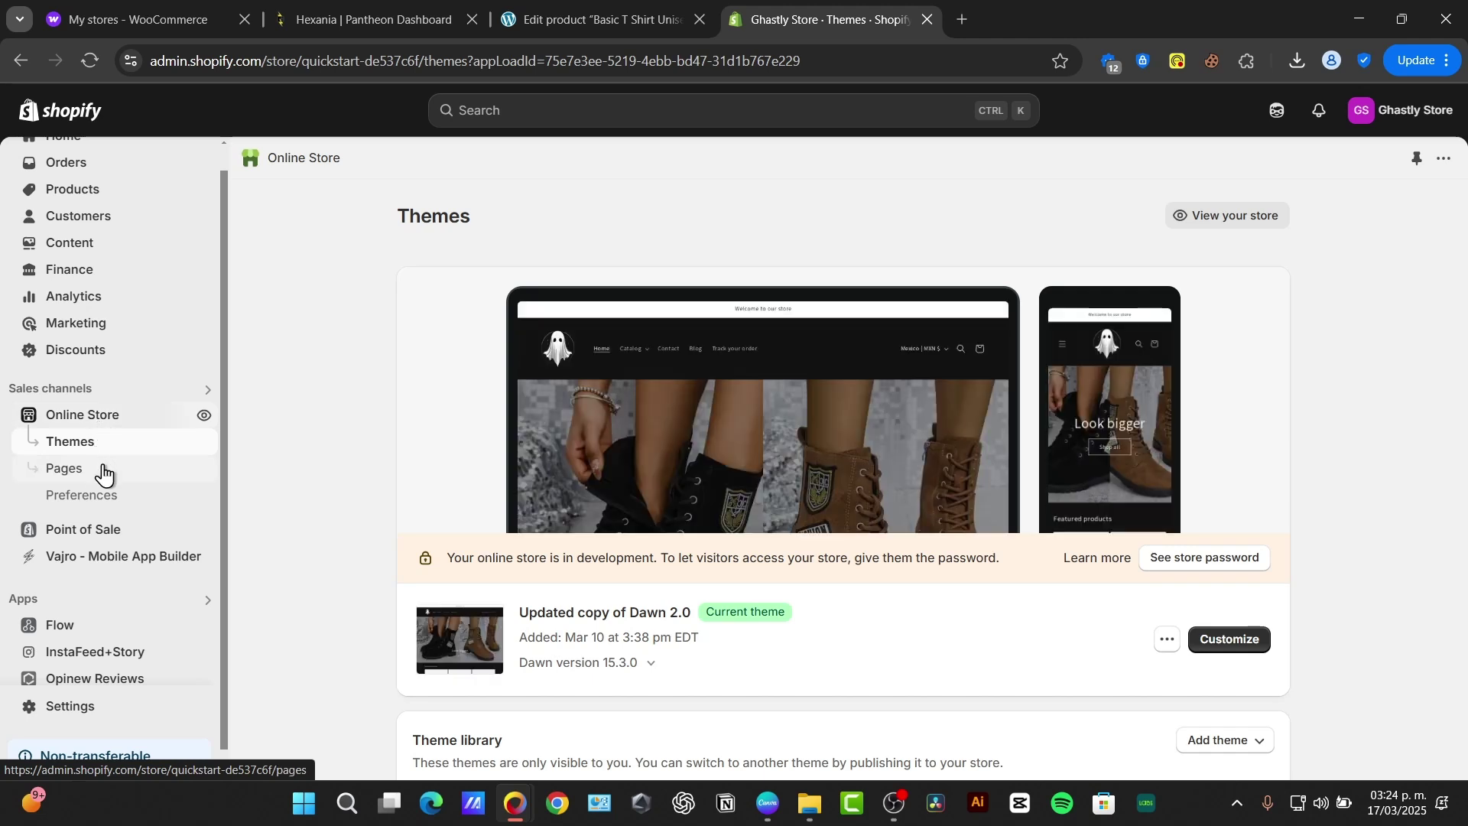
click(102, 474)
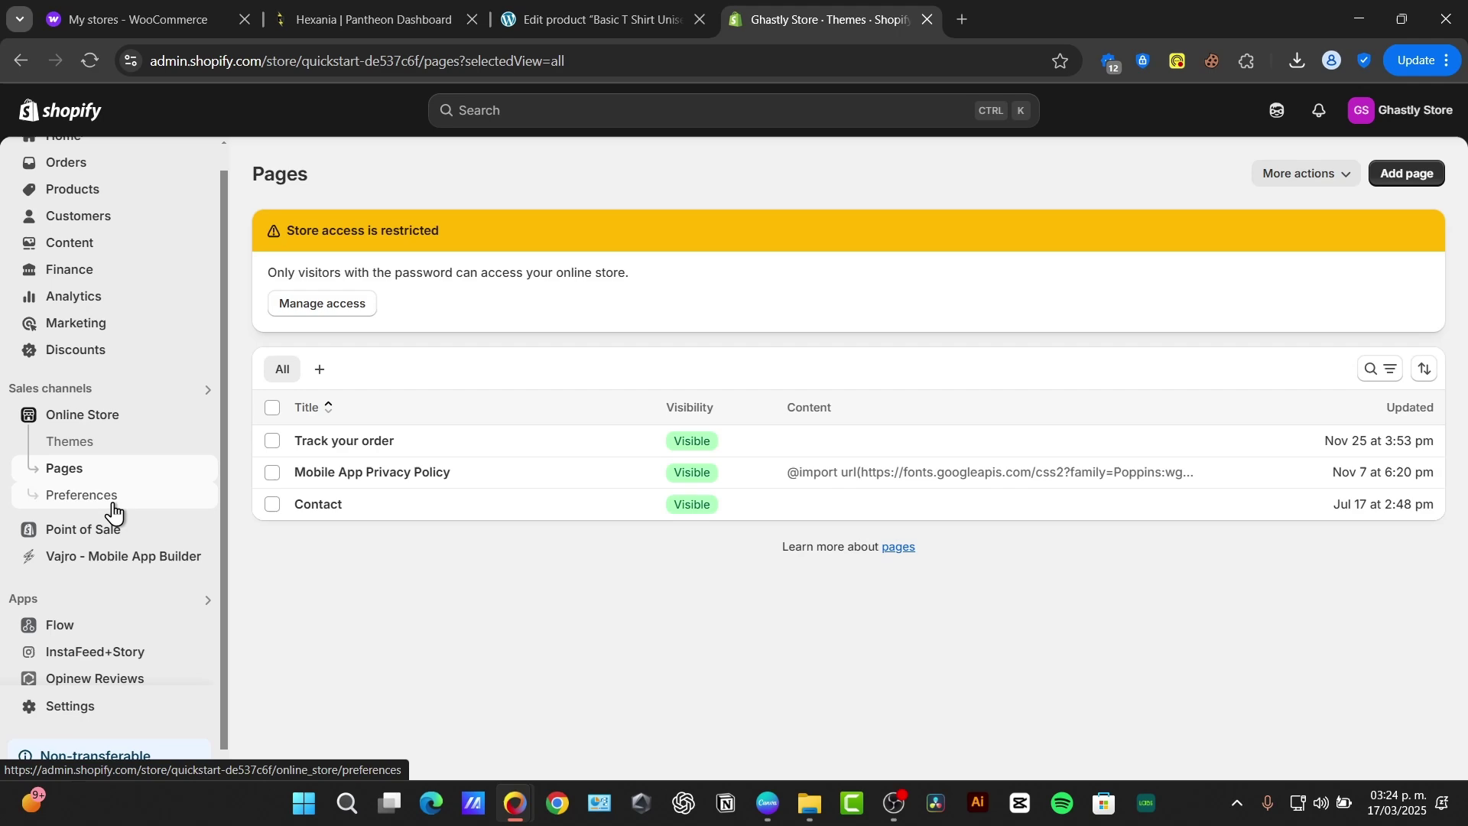
click(113, 507)
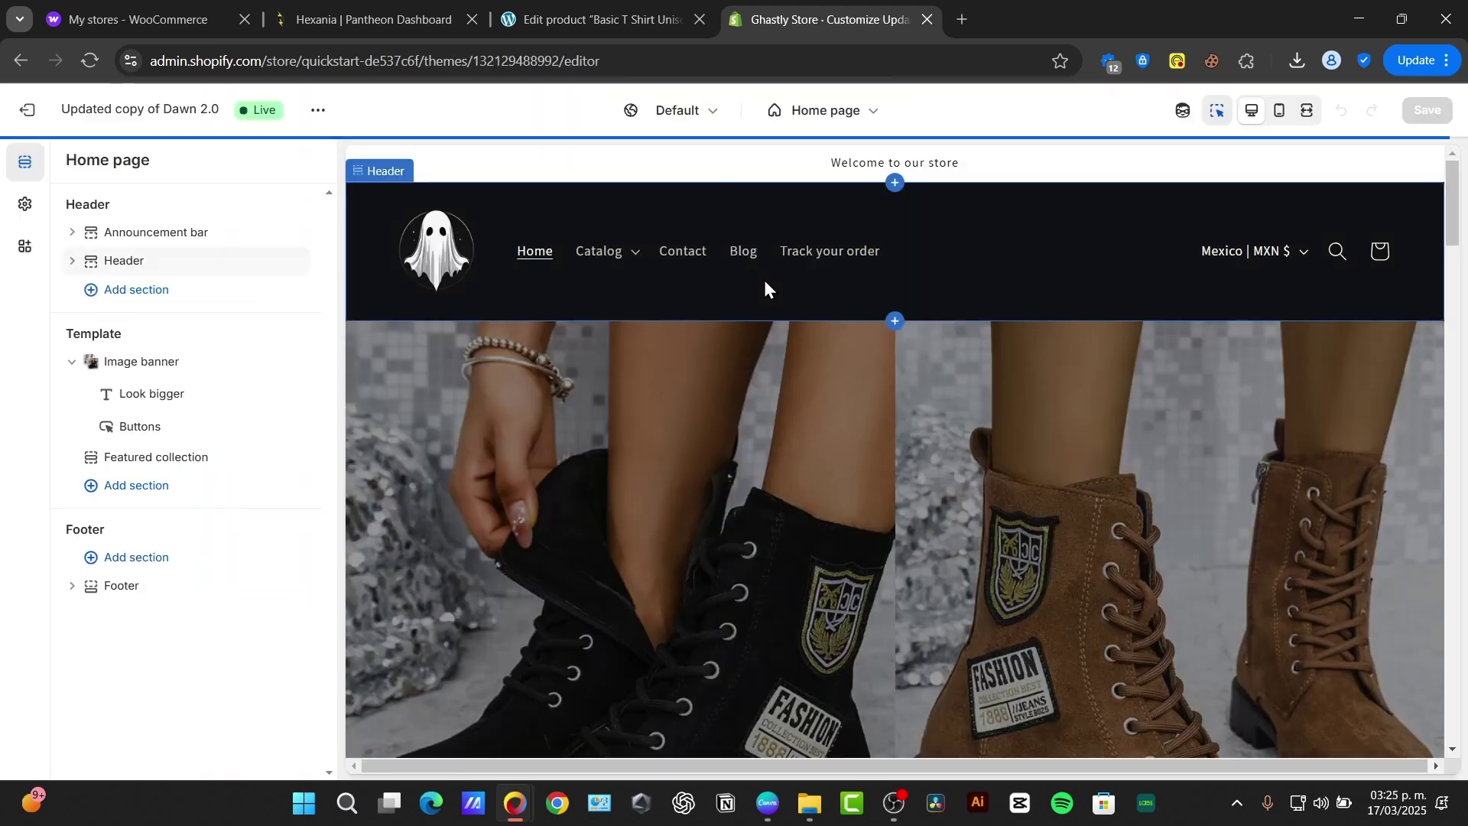
click(764, 285)
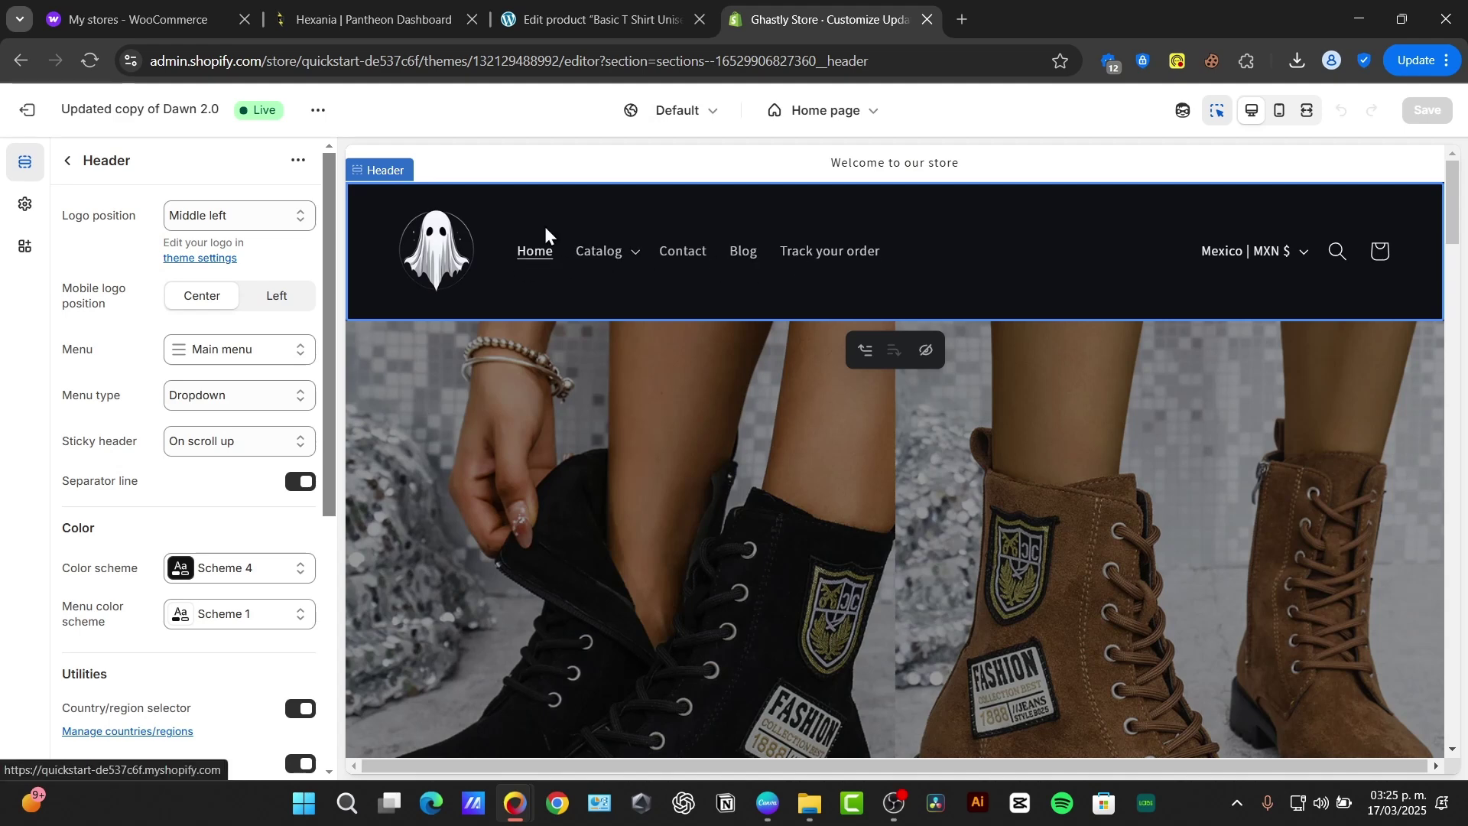
click(222, 348)
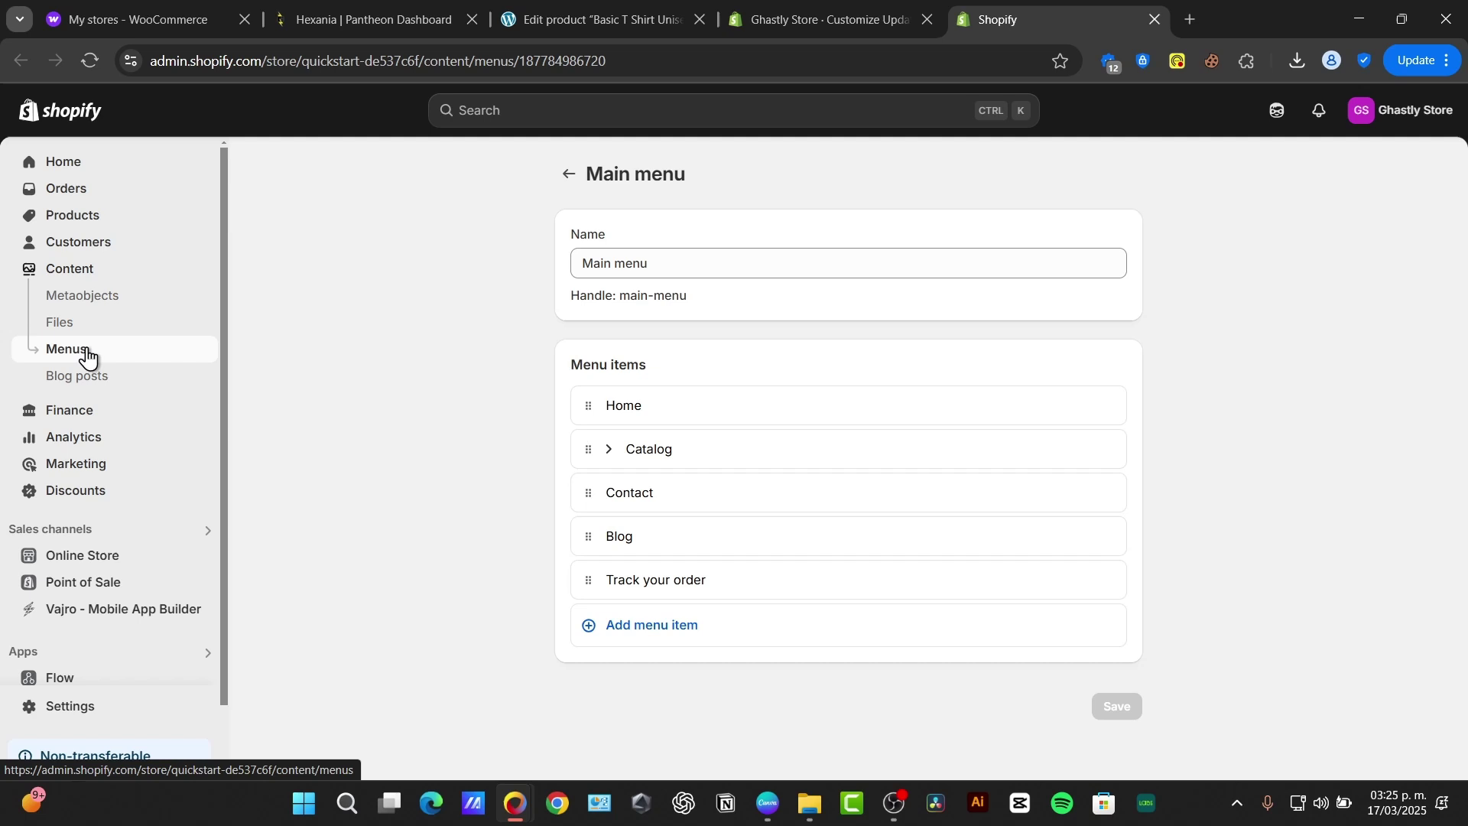
Step: Expand and collapse the Catalog item to check its sub-items in Main menu
click(606, 457)
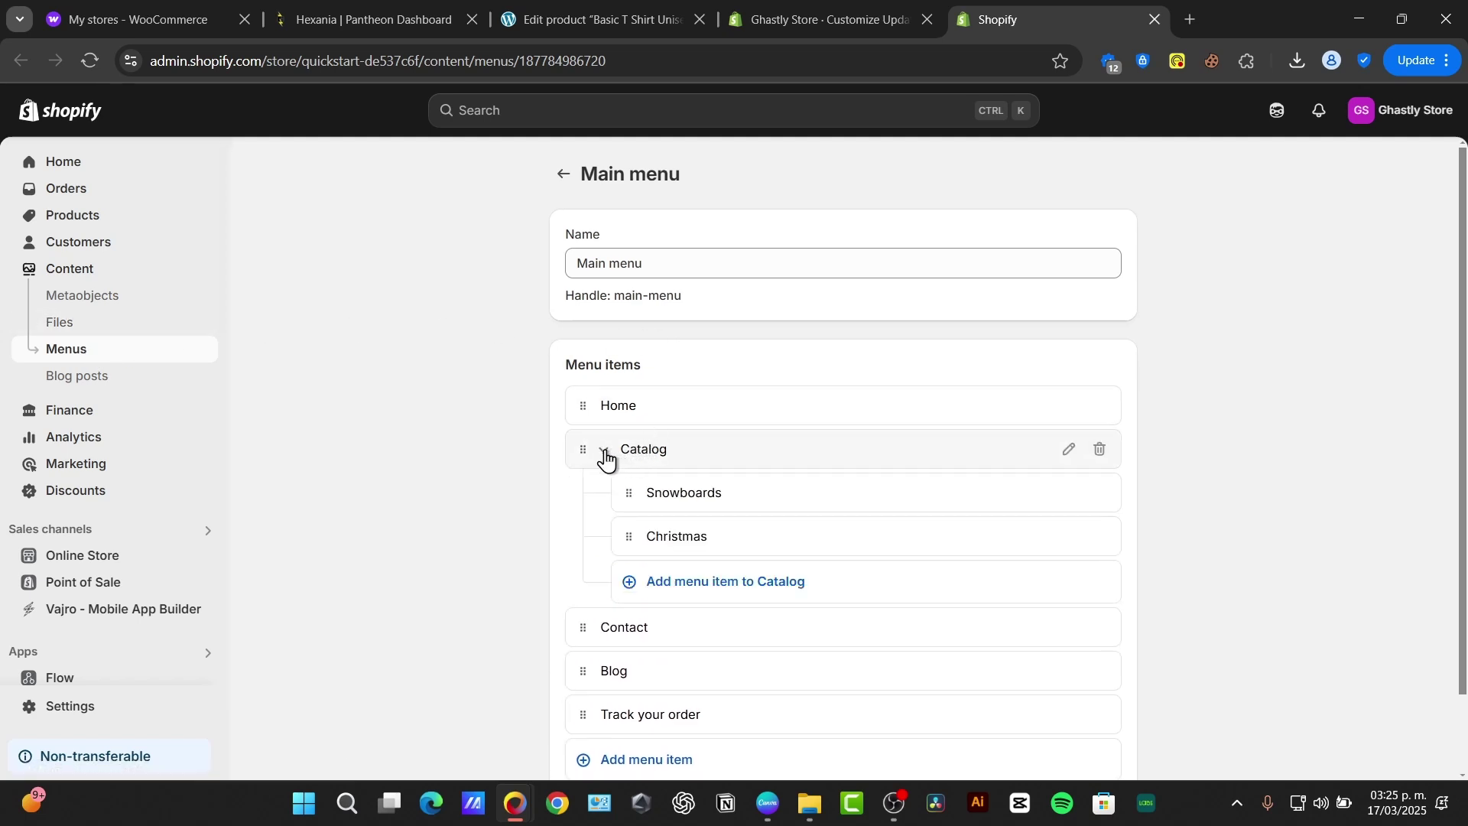
click(606, 456)
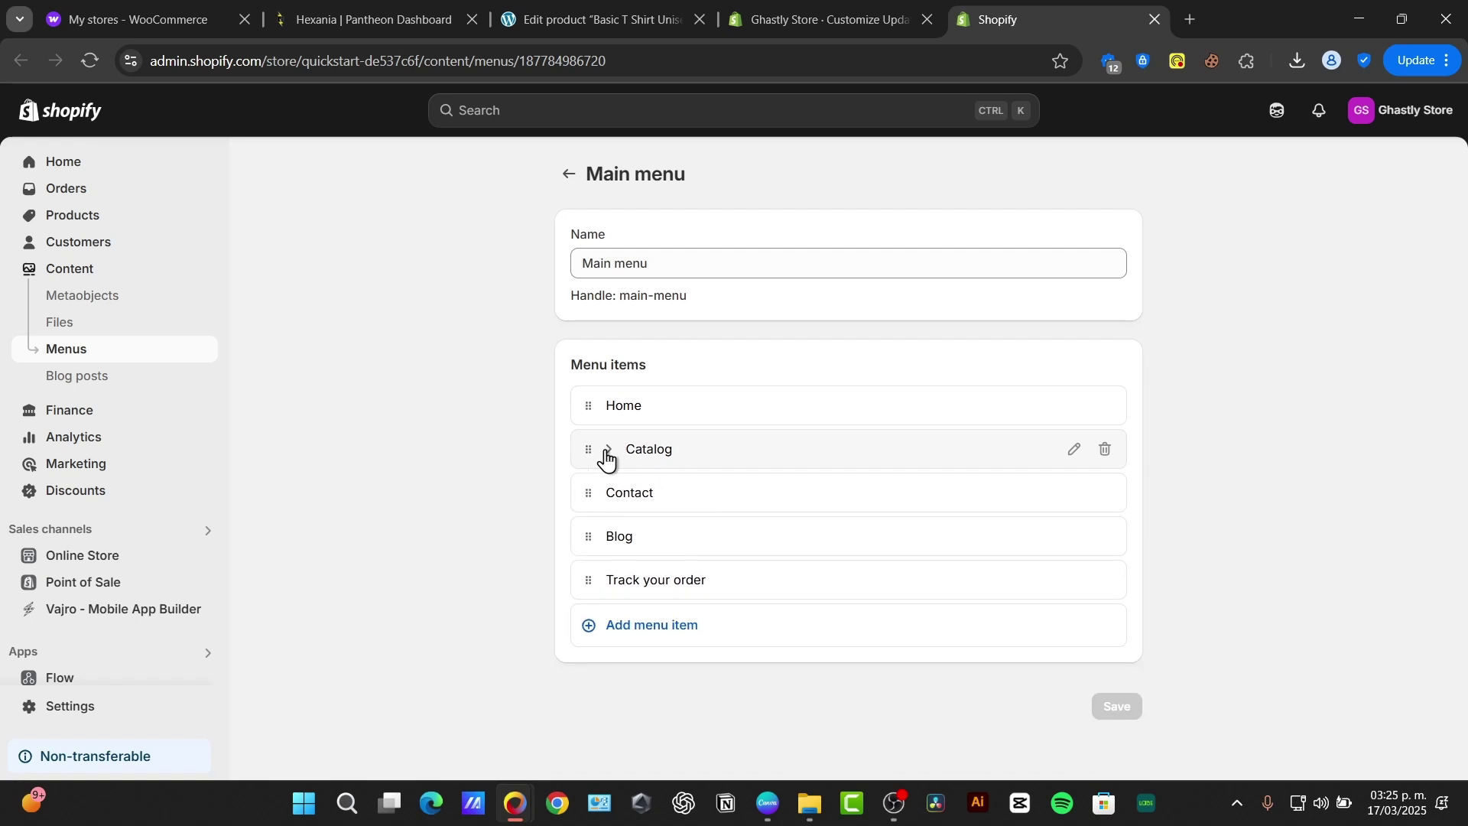
click(607, 457)
click(606, 457)
Step: Add a Holidays menu item linked to the Holidays collection, filtered by tag 'holiday', and save
click(637, 641)
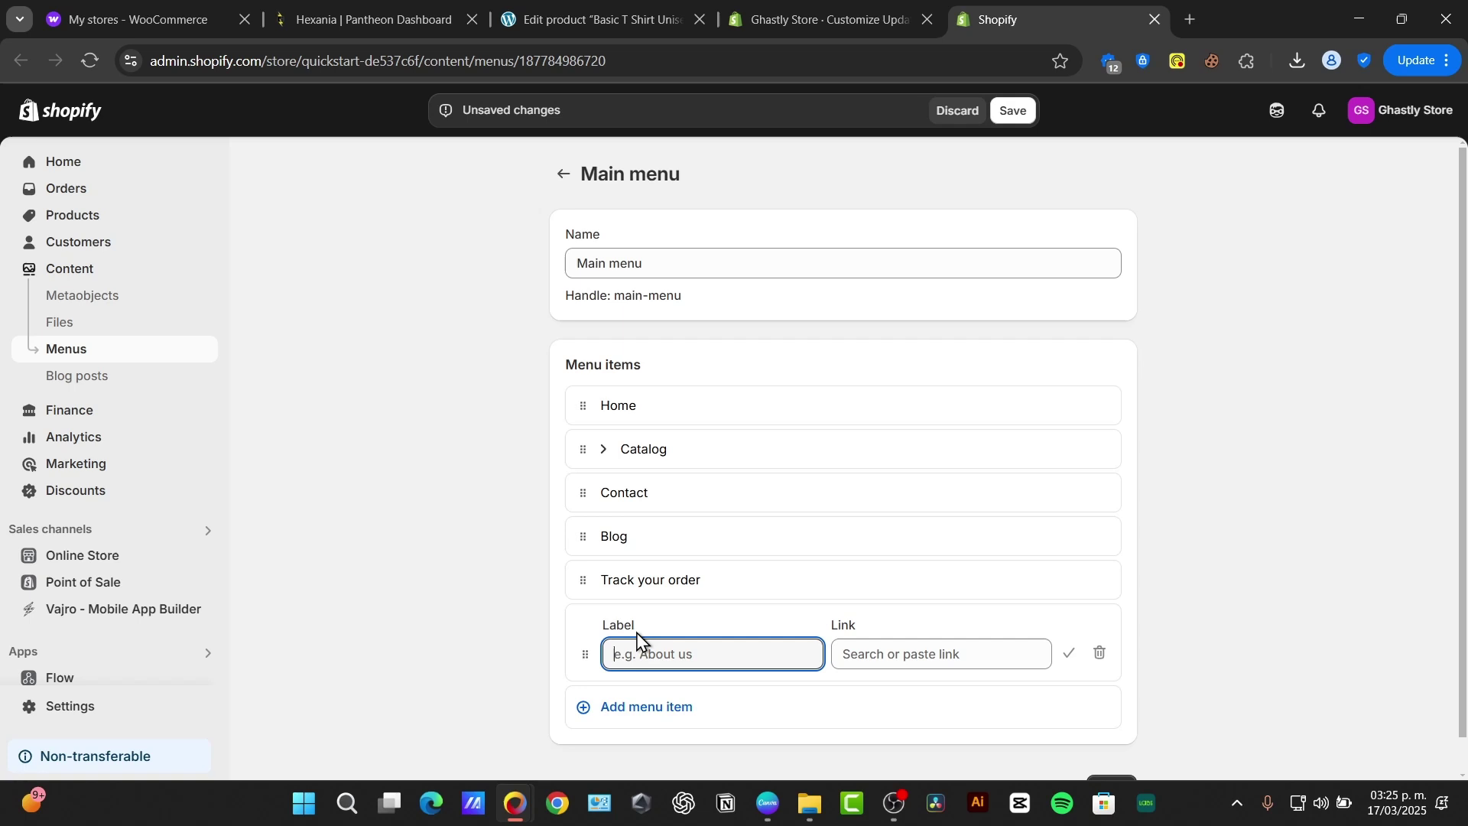
click(879, 646)
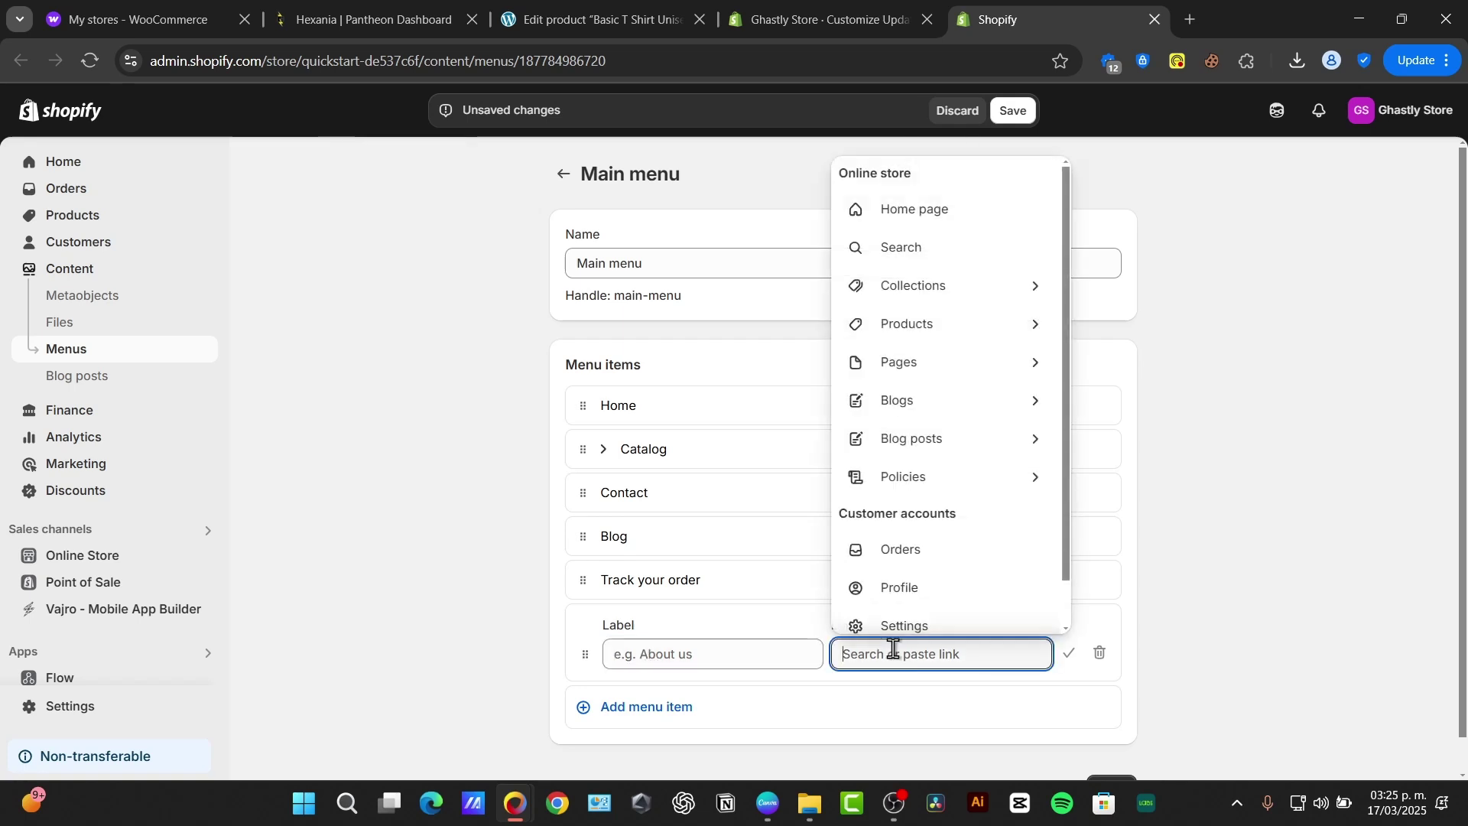
click(938, 294)
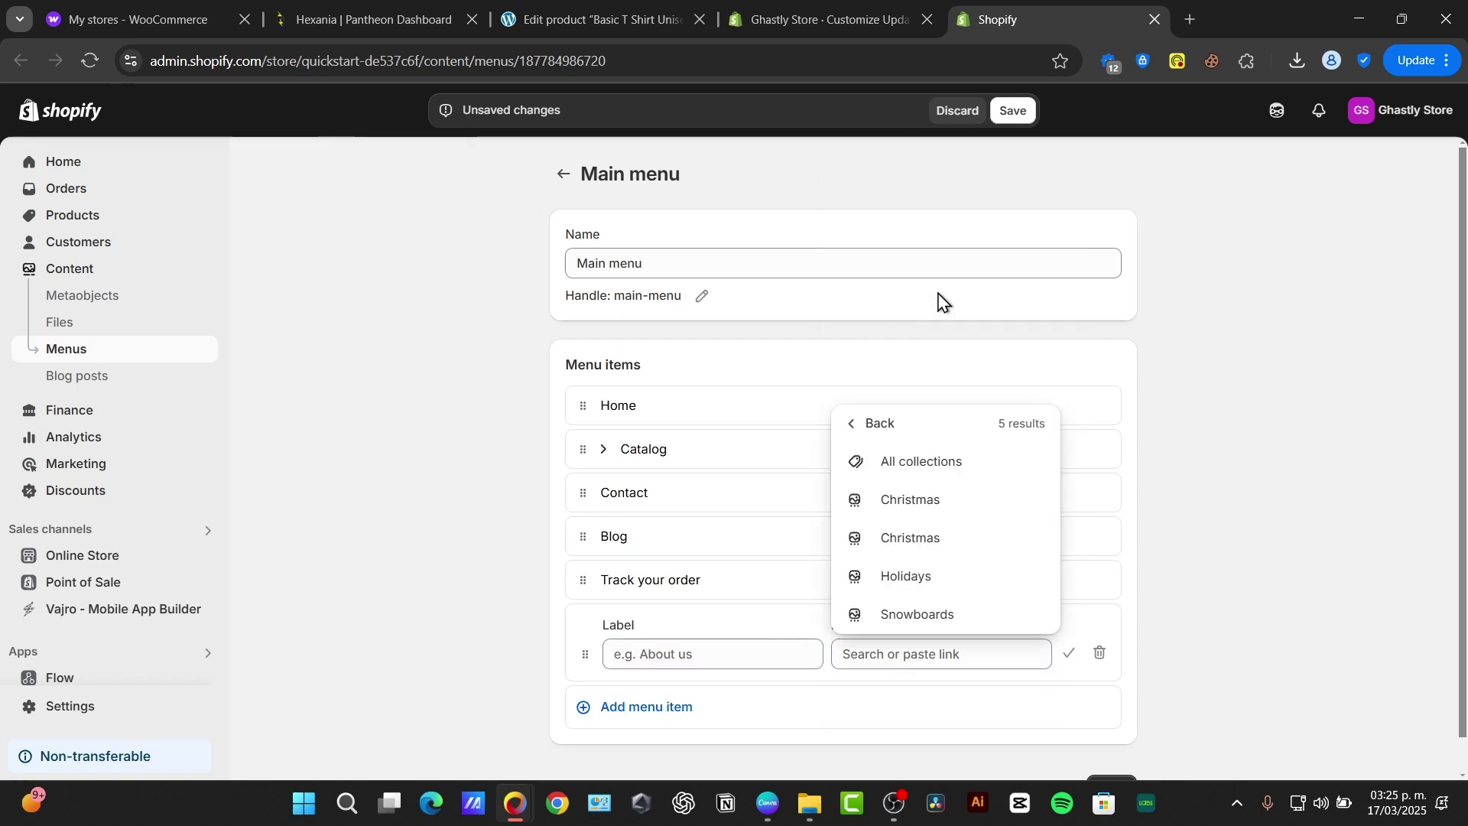
click(962, 590)
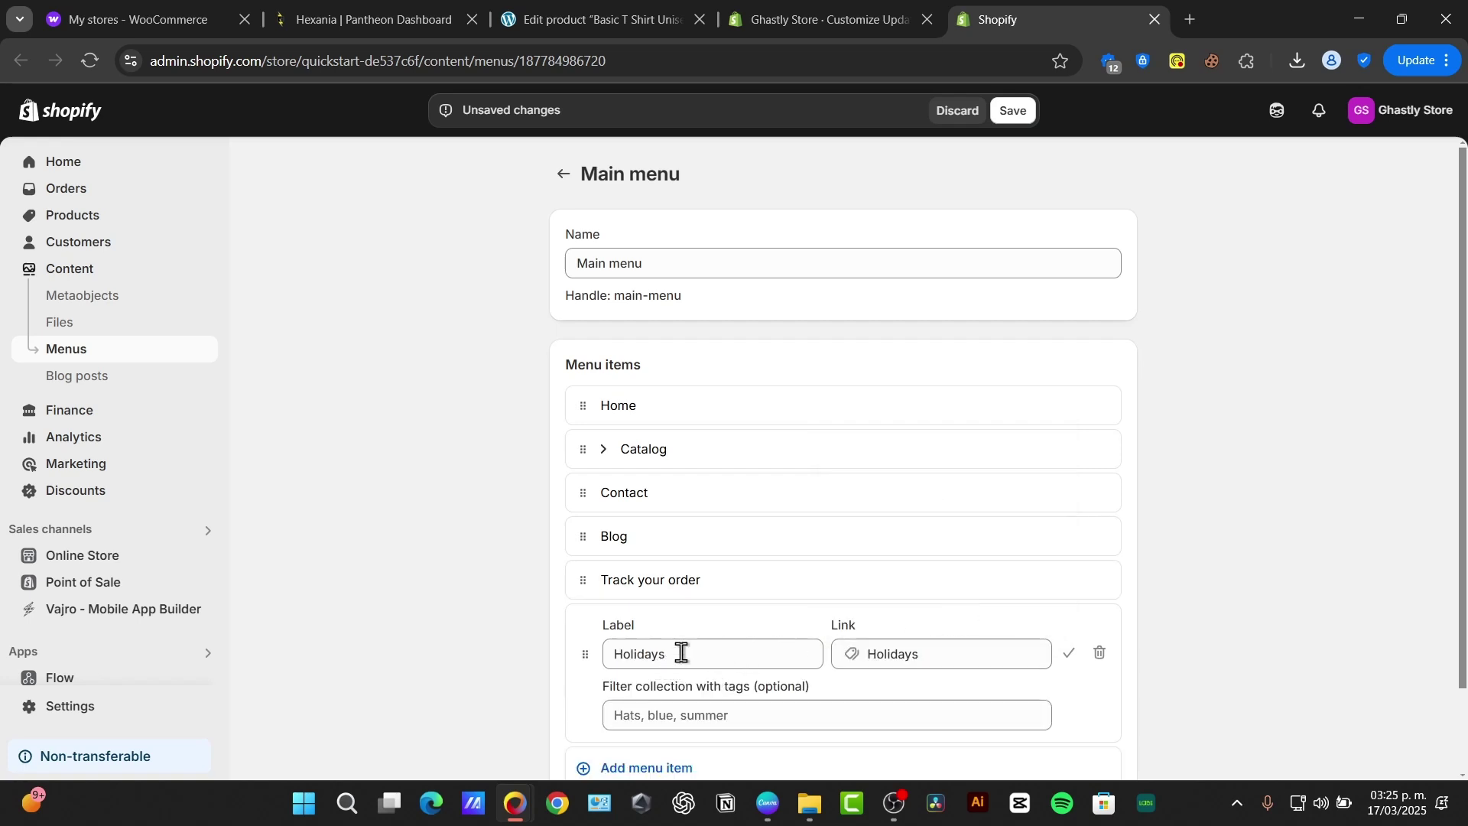
click(706, 714)
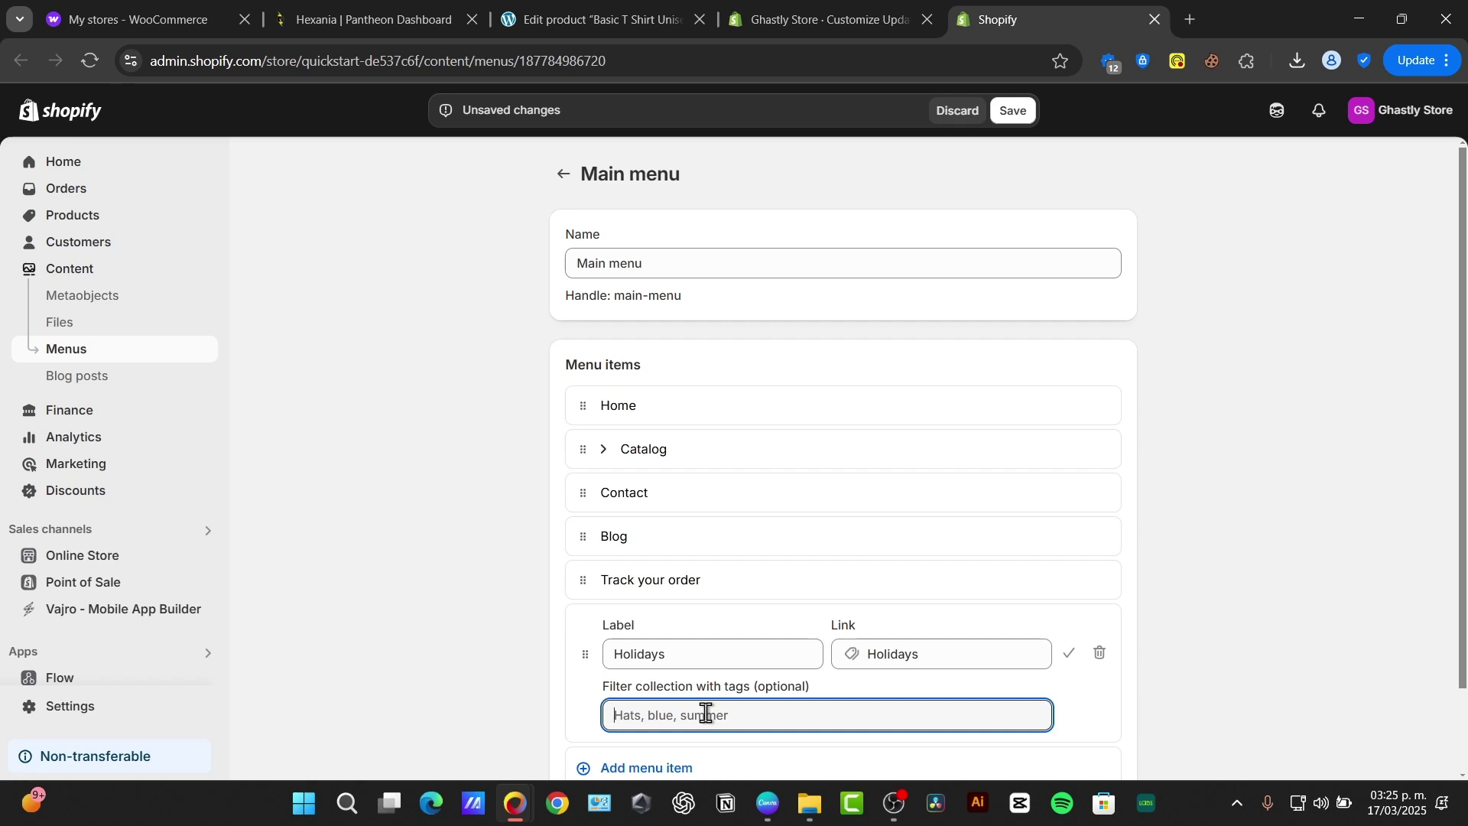
text(ch)
key(BackSpace)
text(holiday)
click(499, 713)
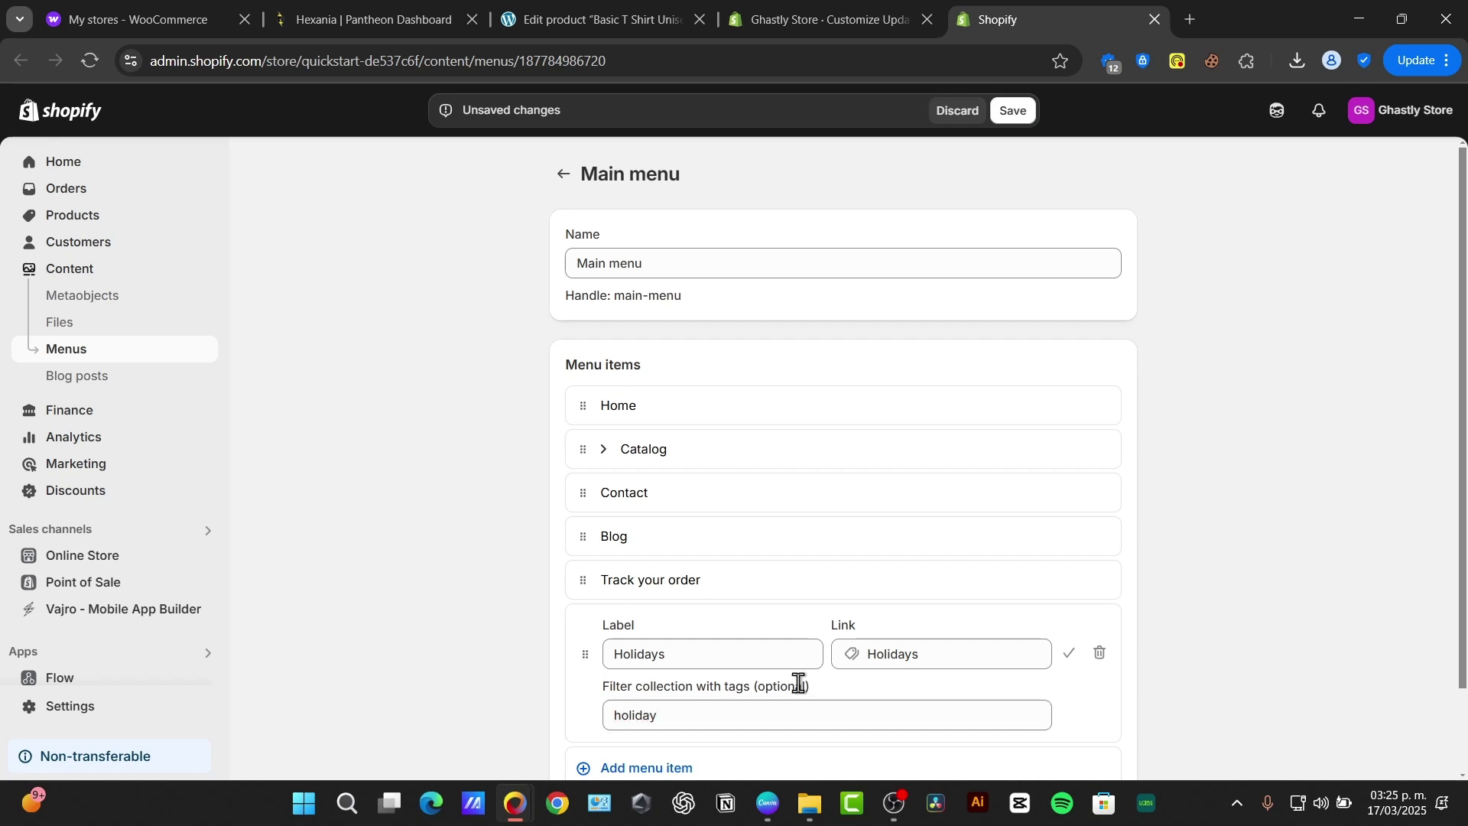
scroll(791, 684, down, 2)
click(1122, 756)
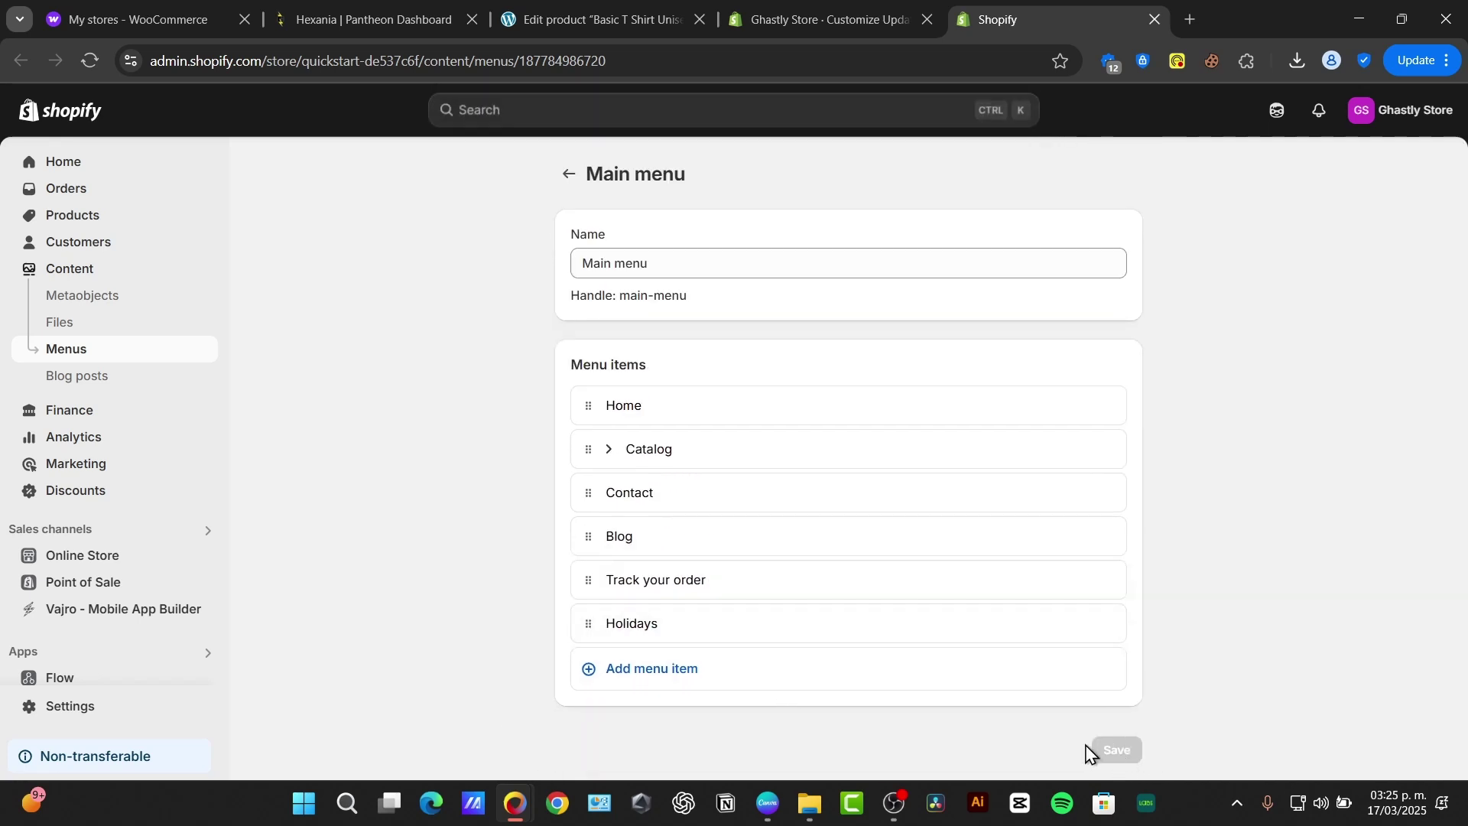
Step: Move Holidays just below Home and push Catalog further down the menu
drag(590, 631, 599, 456)
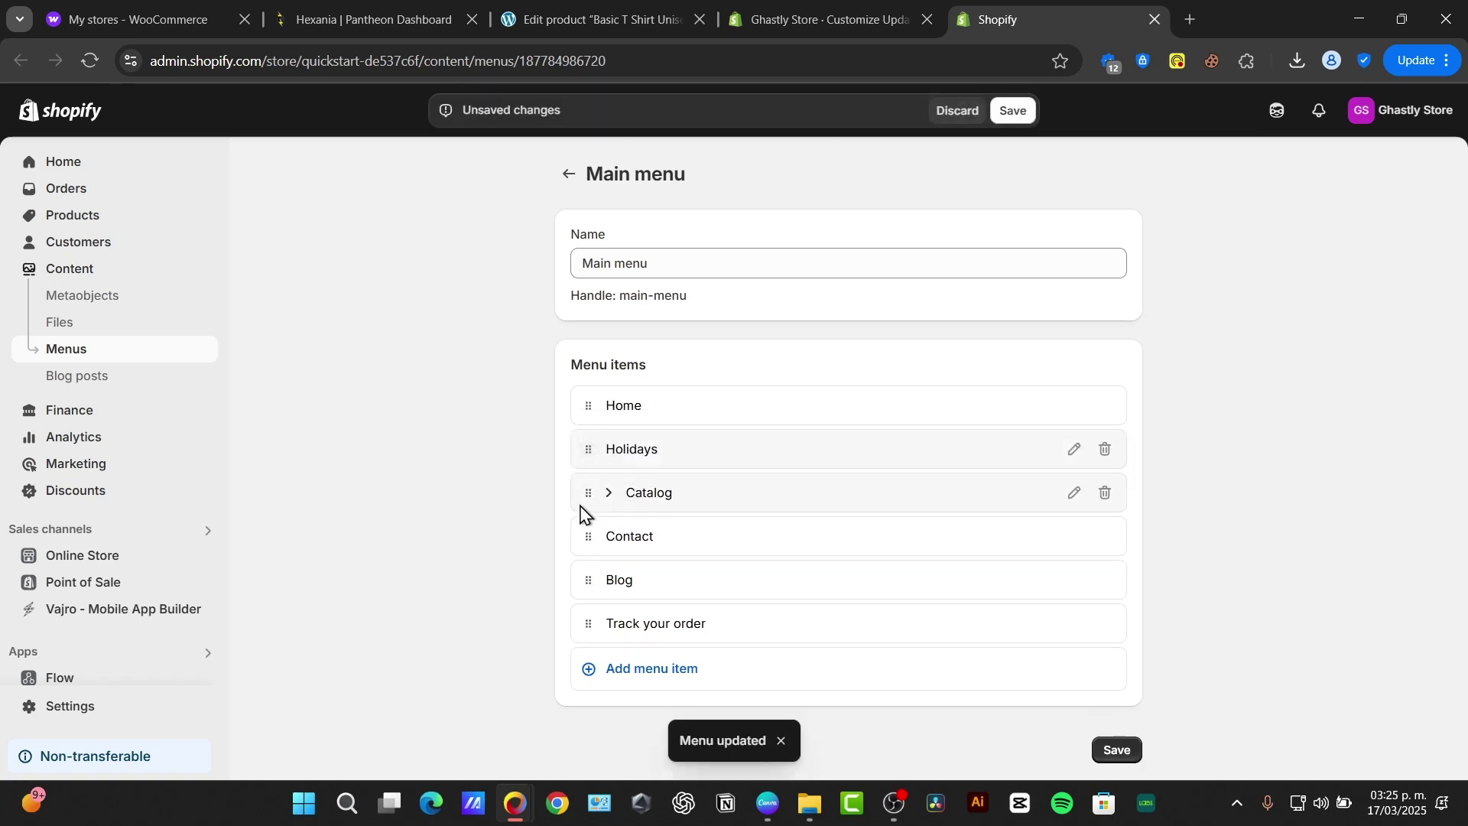
drag(585, 505, 590, 534)
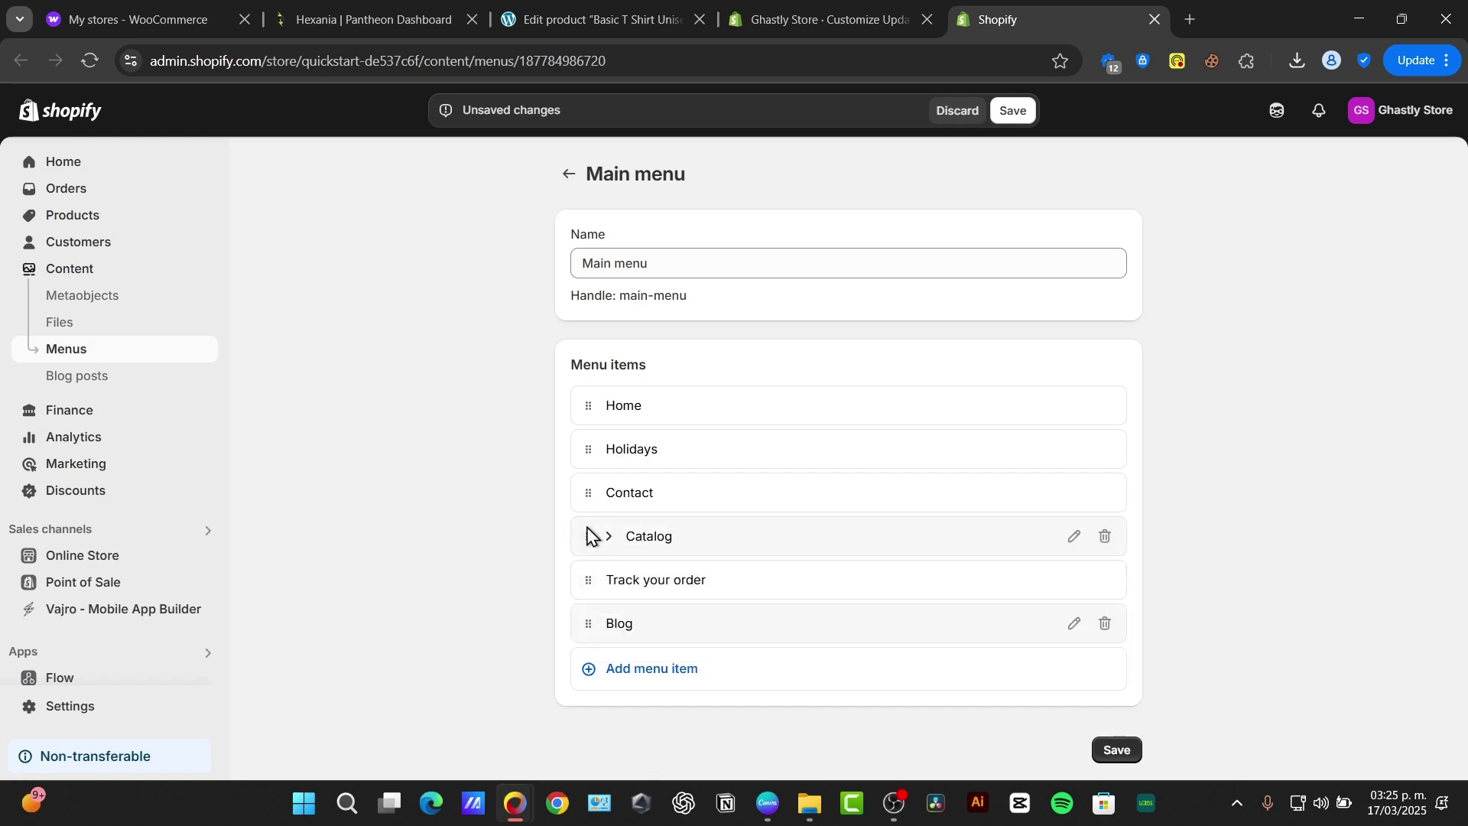
click(676, 456)
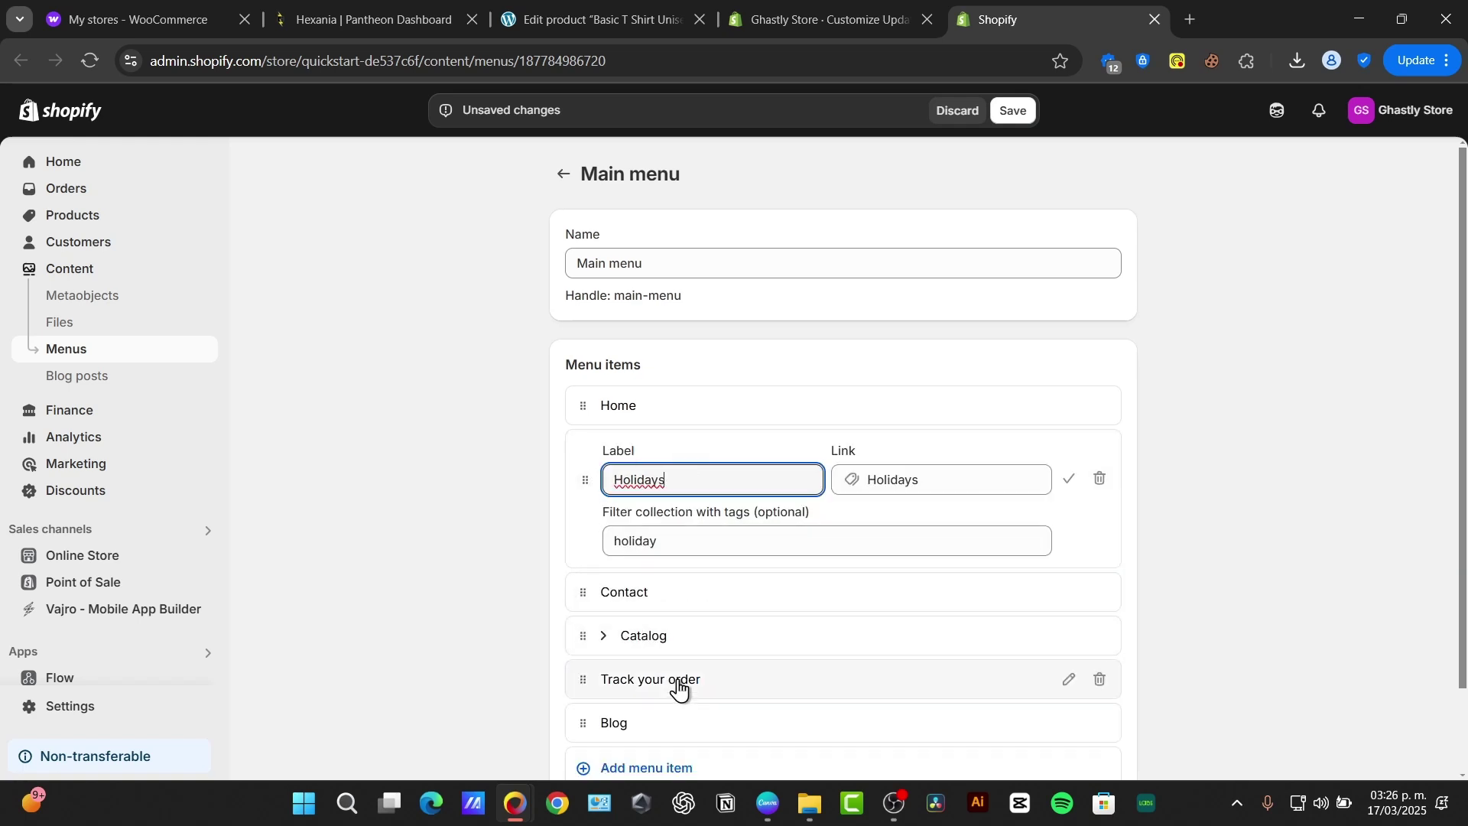
Step: Add a Christmas menu item linked to the Christmas collection and save the menu
click(685, 768)
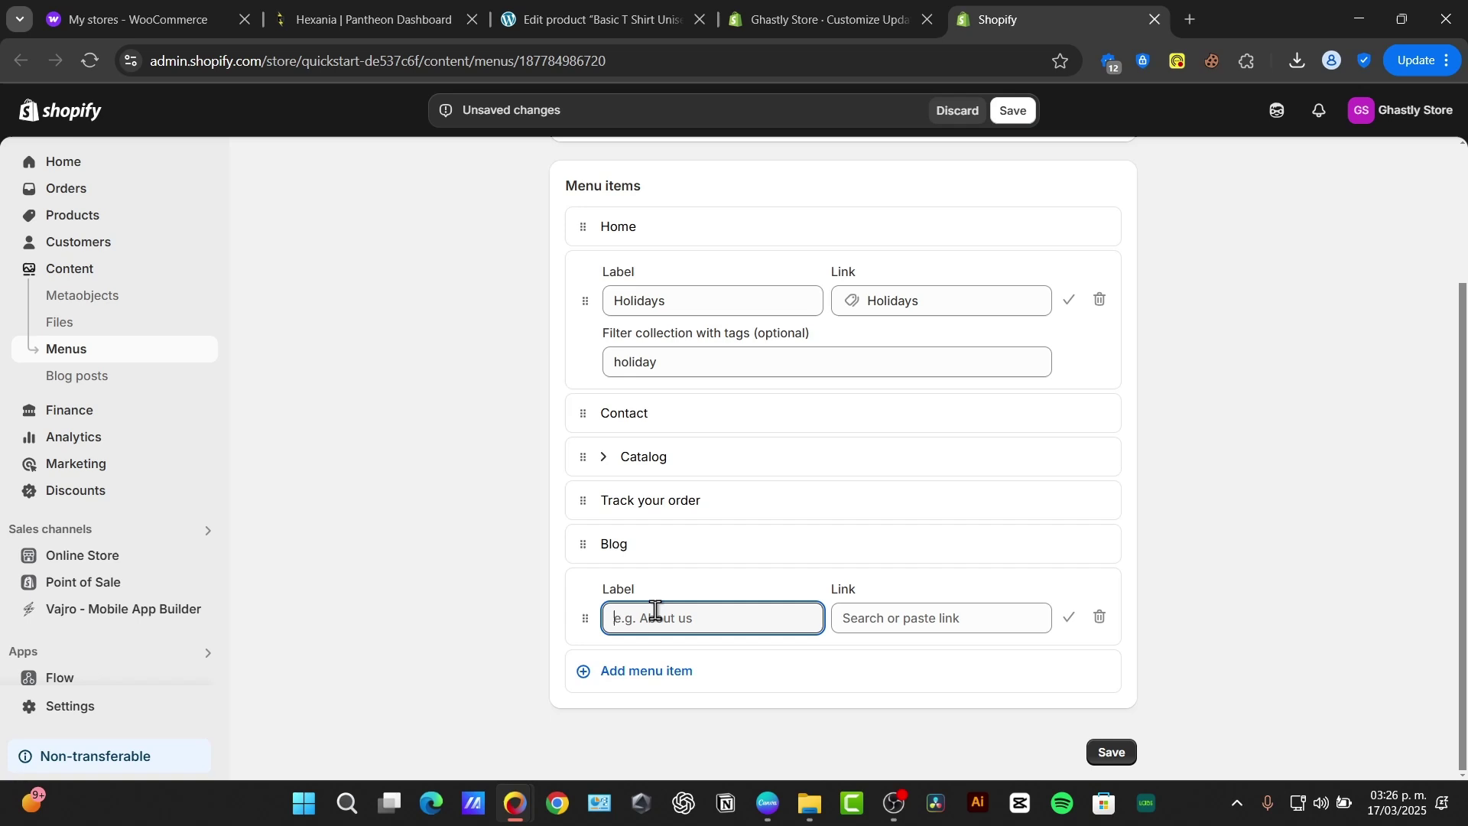
text(Christmas)
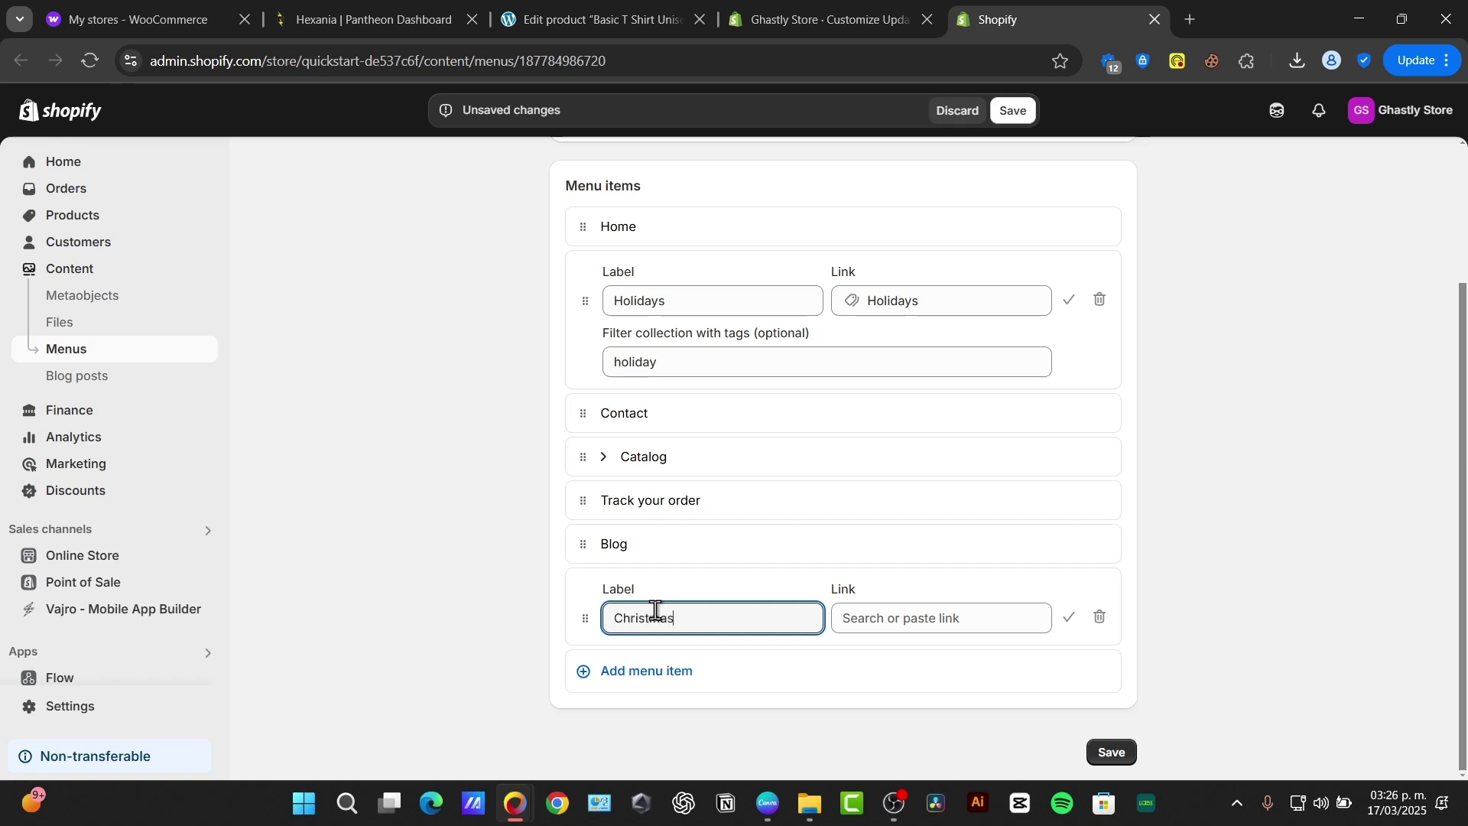
click(921, 625)
click(992, 321)
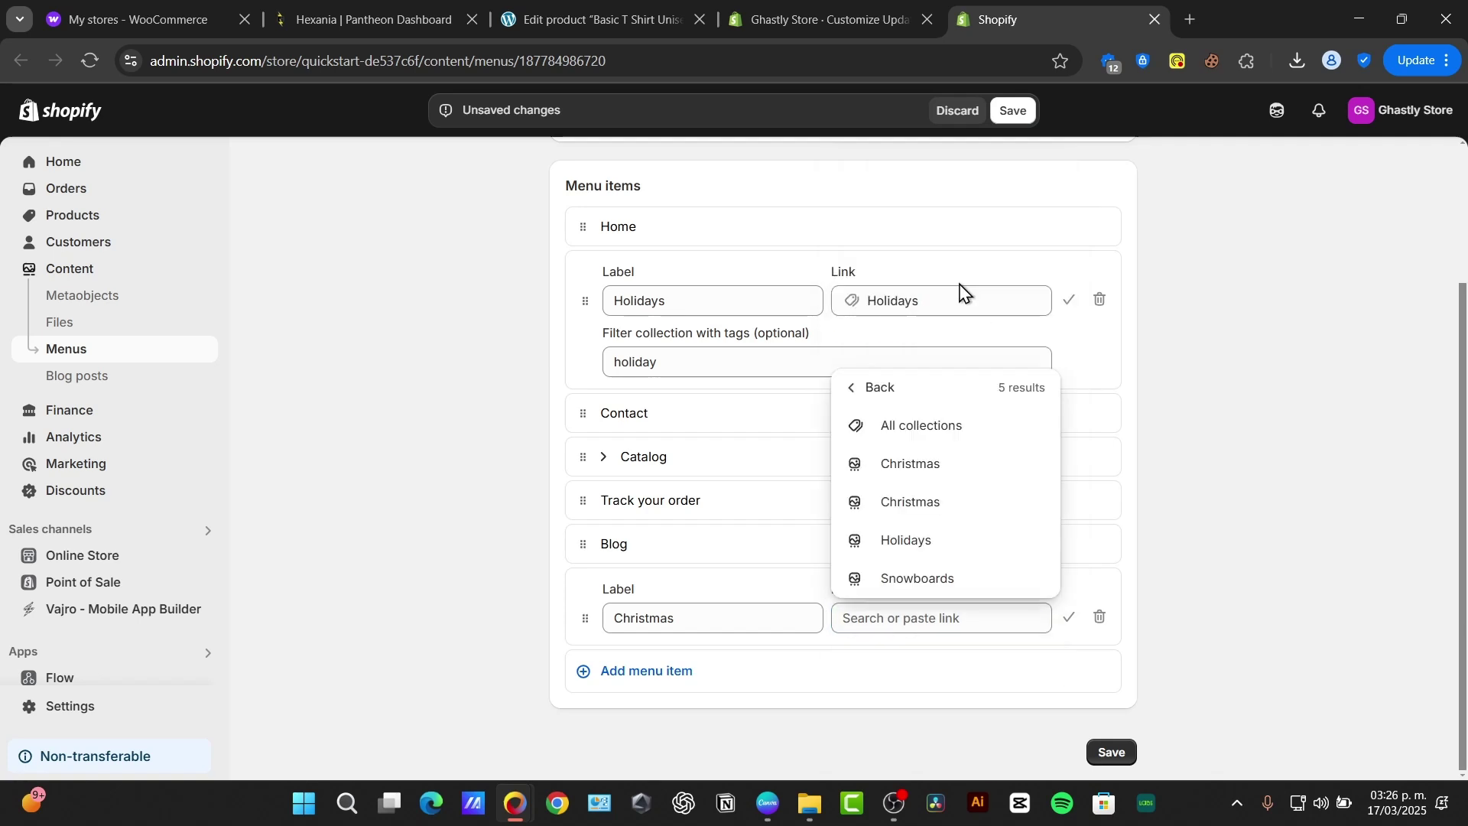
click(918, 479)
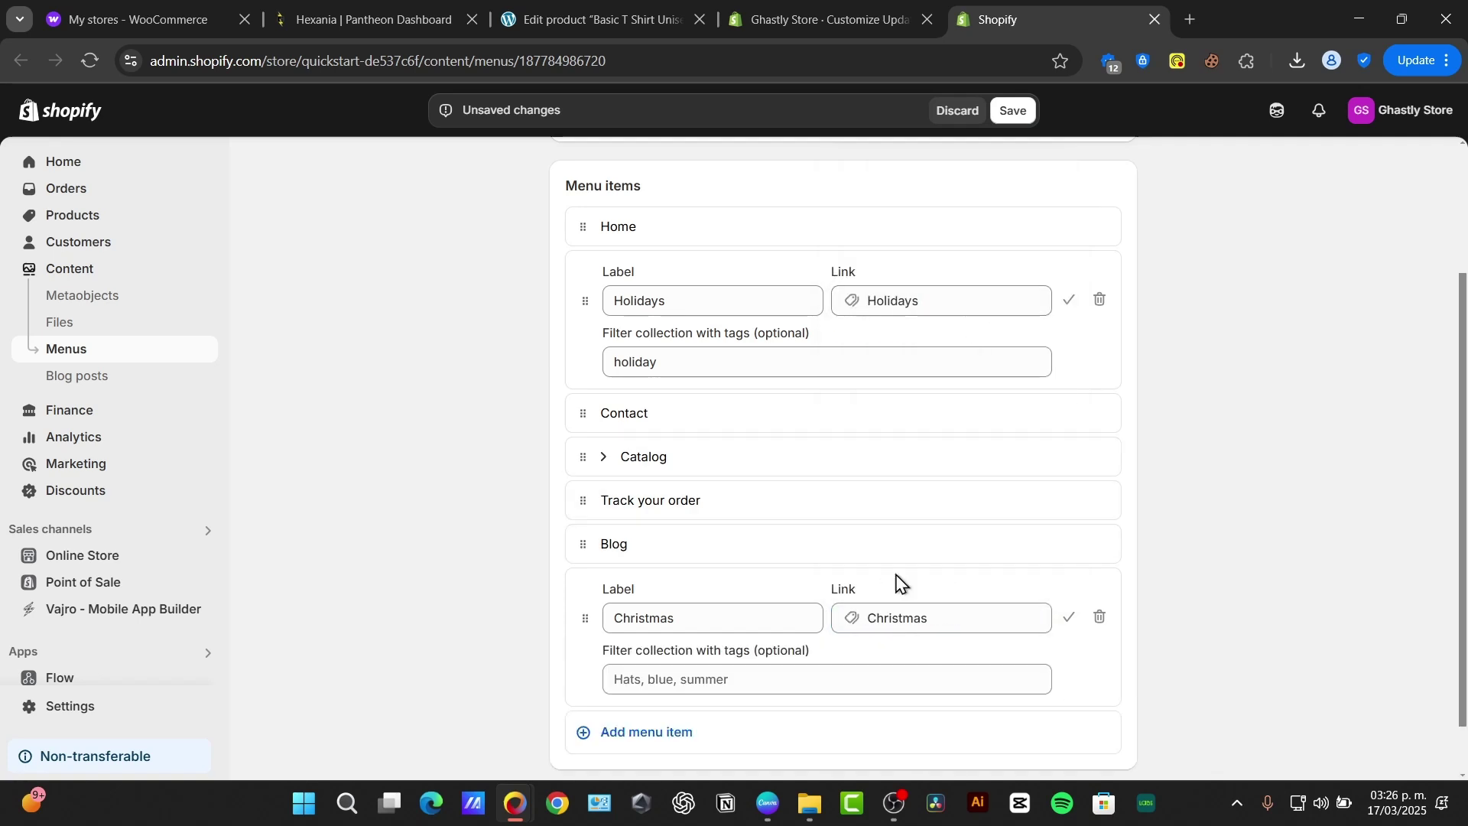
click(718, 679)
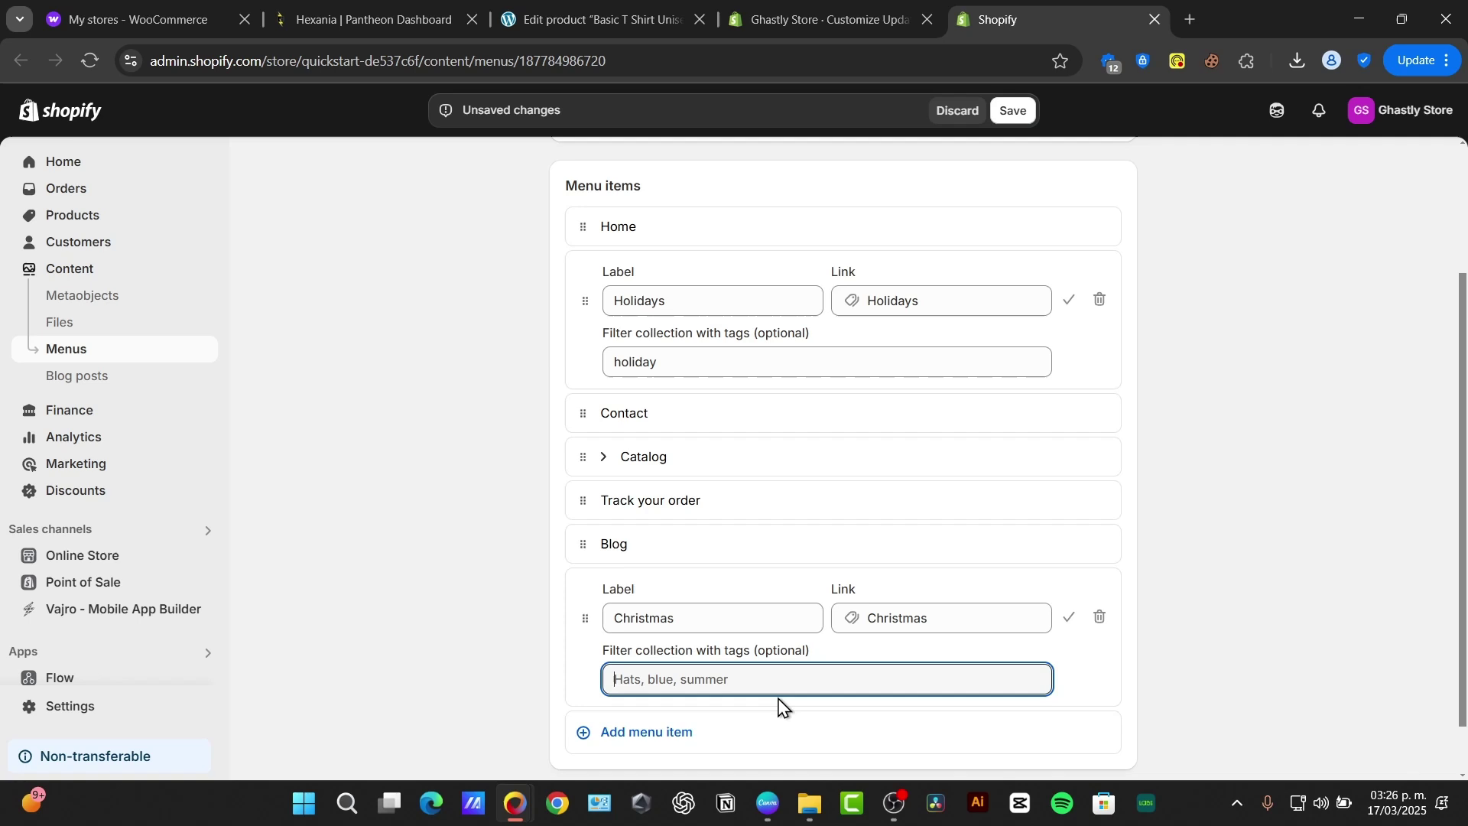
text(Christmas,)
key(Return)
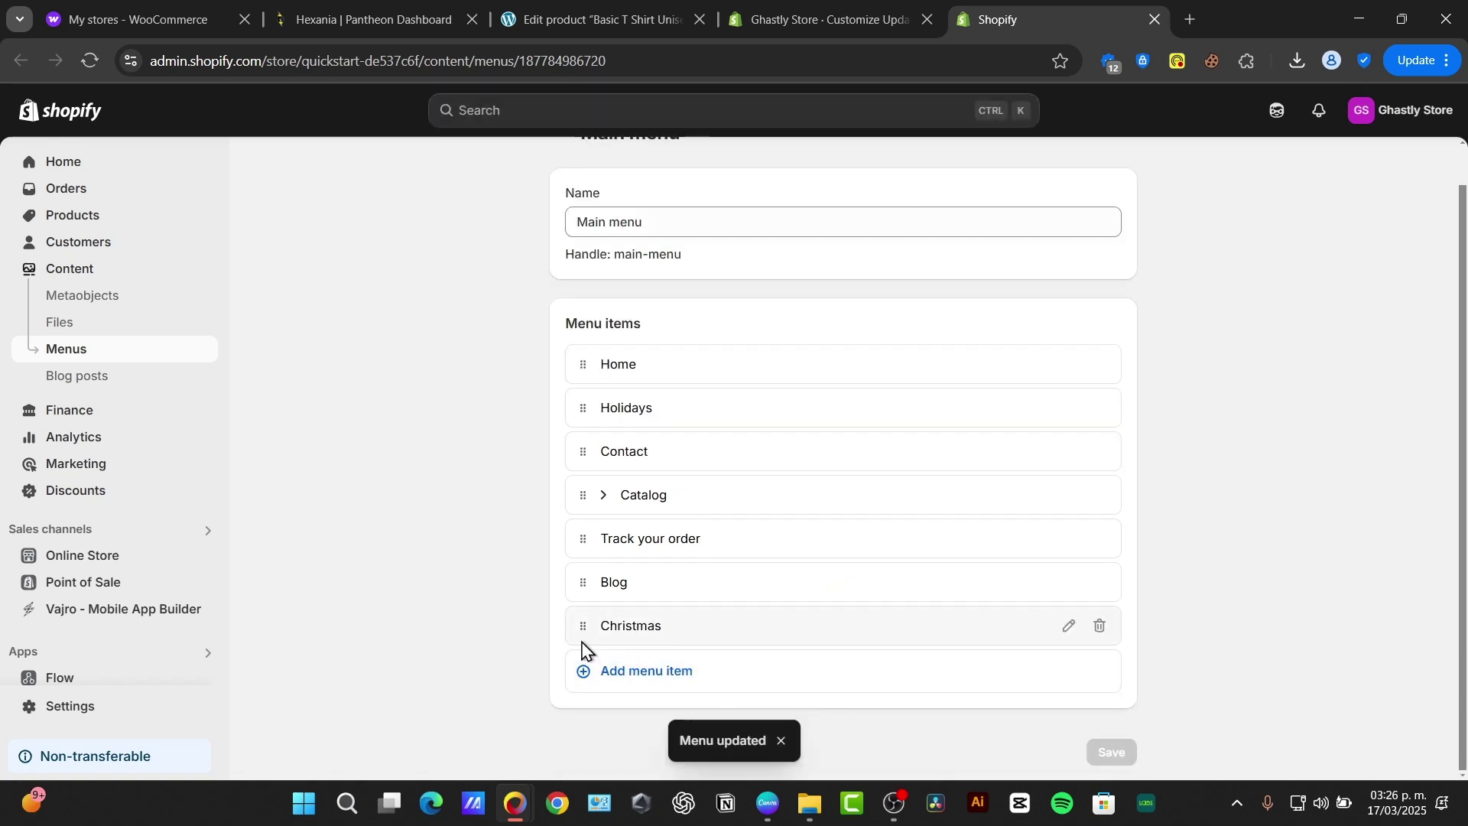
Step: Nest Christmas under Holidays, add Slippers linked to the Santa Claus slippers product under Christmas, and save
drag(583, 633, 574, 463)
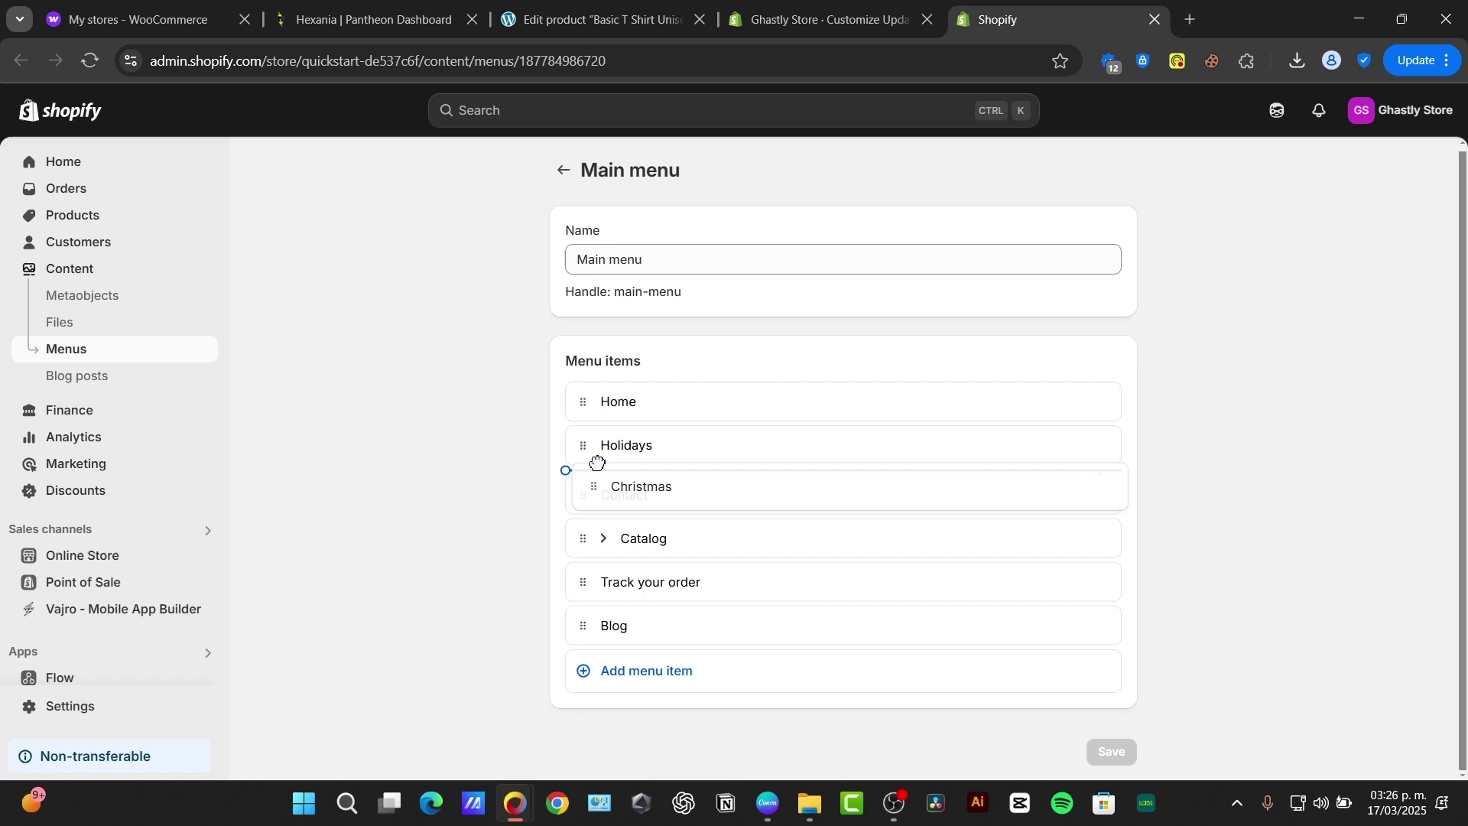
drag(597, 463, 623, 477)
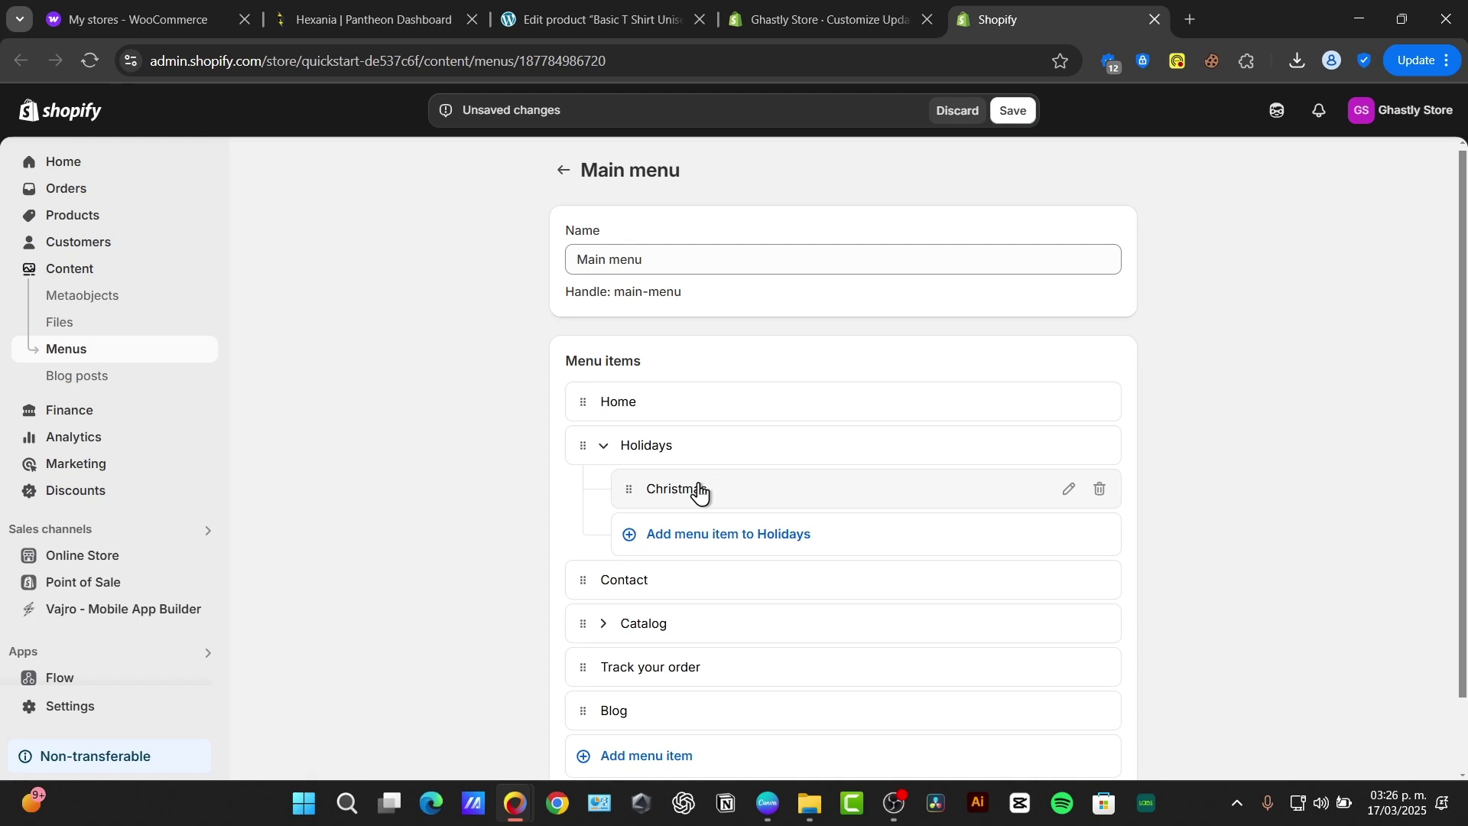
click(715, 541)
text(Slippers)
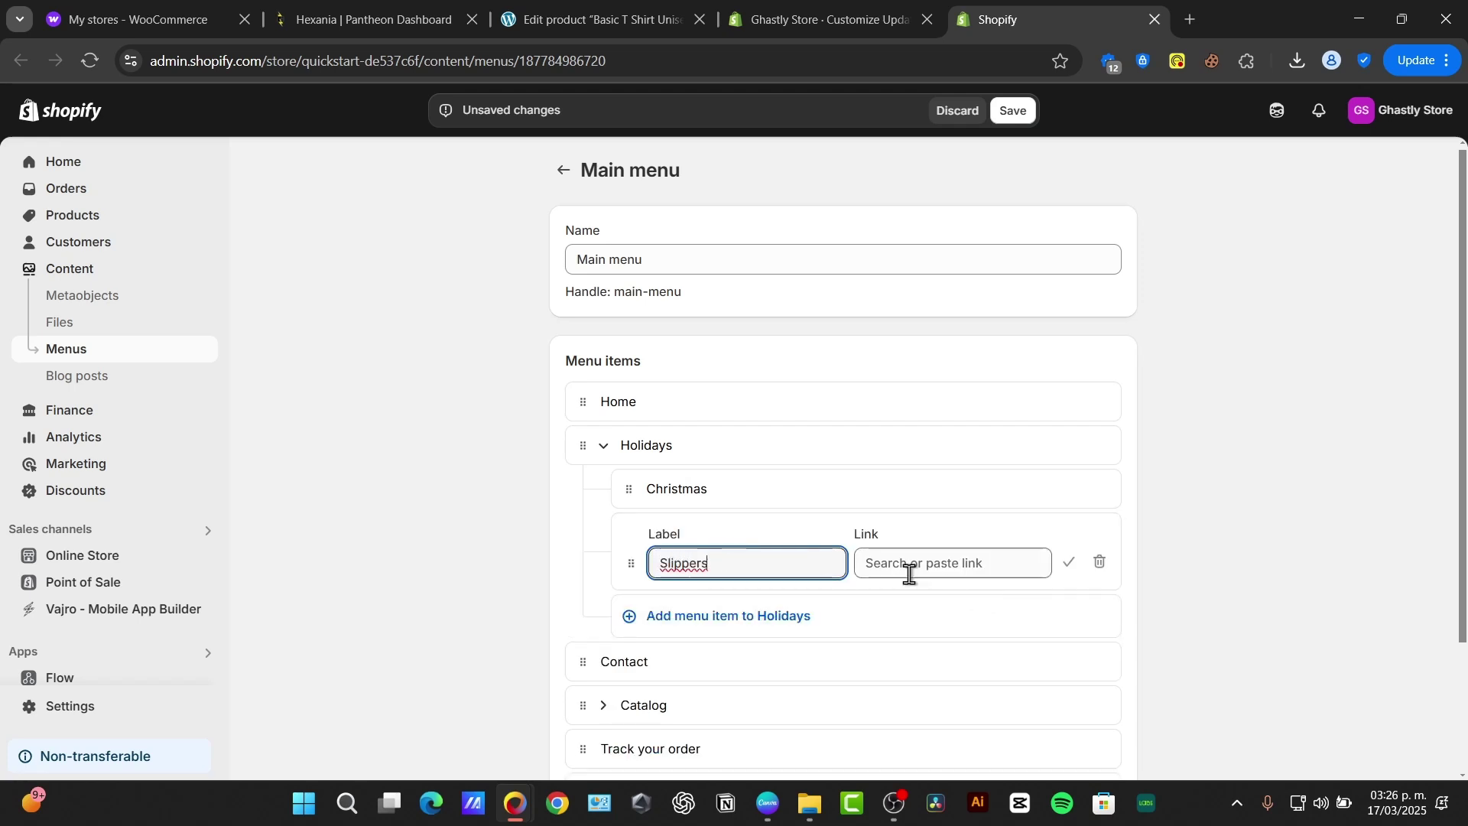
click(894, 562)
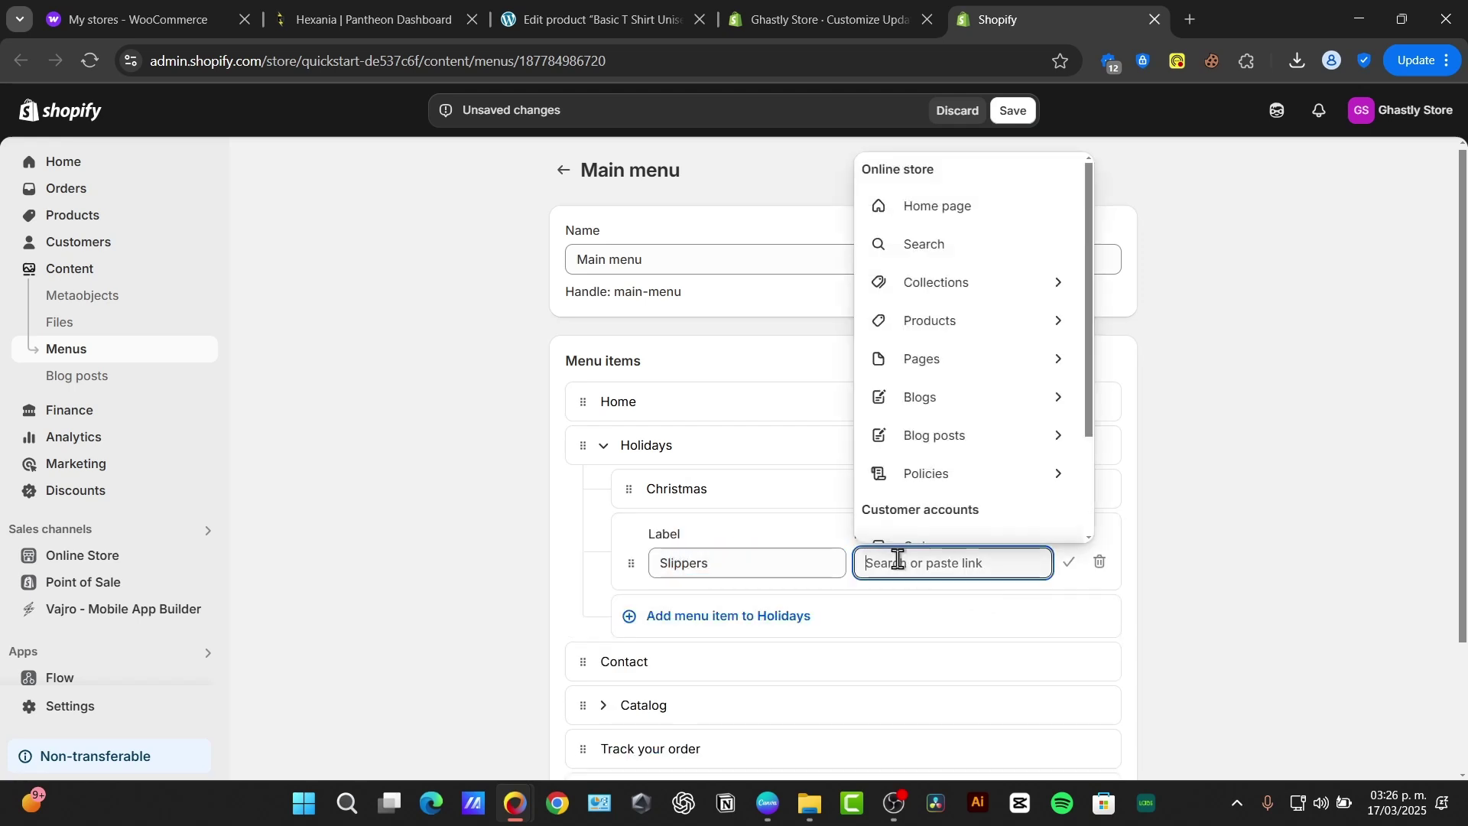
click(983, 319)
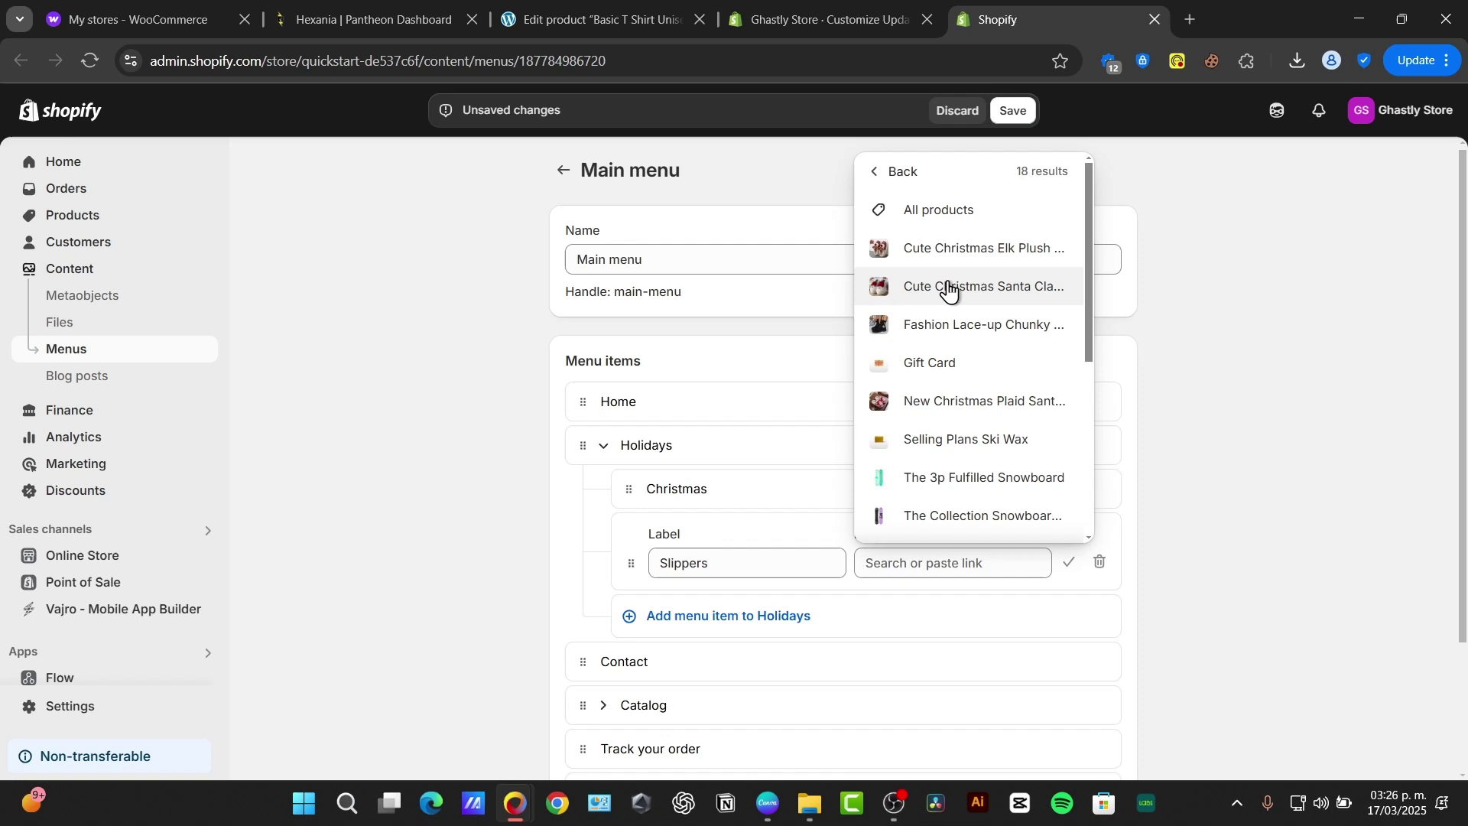
click(950, 288)
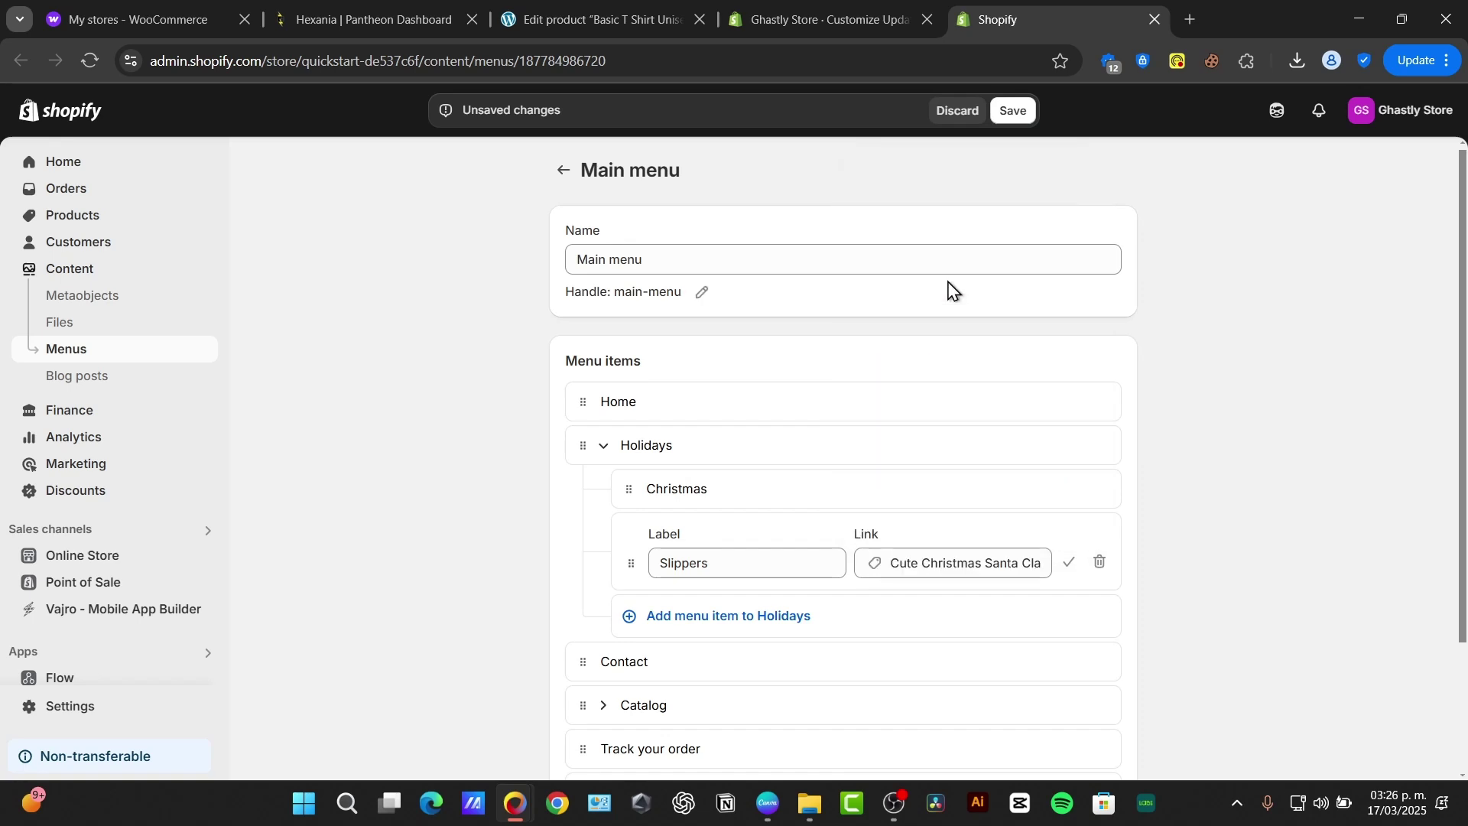
click(1066, 569)
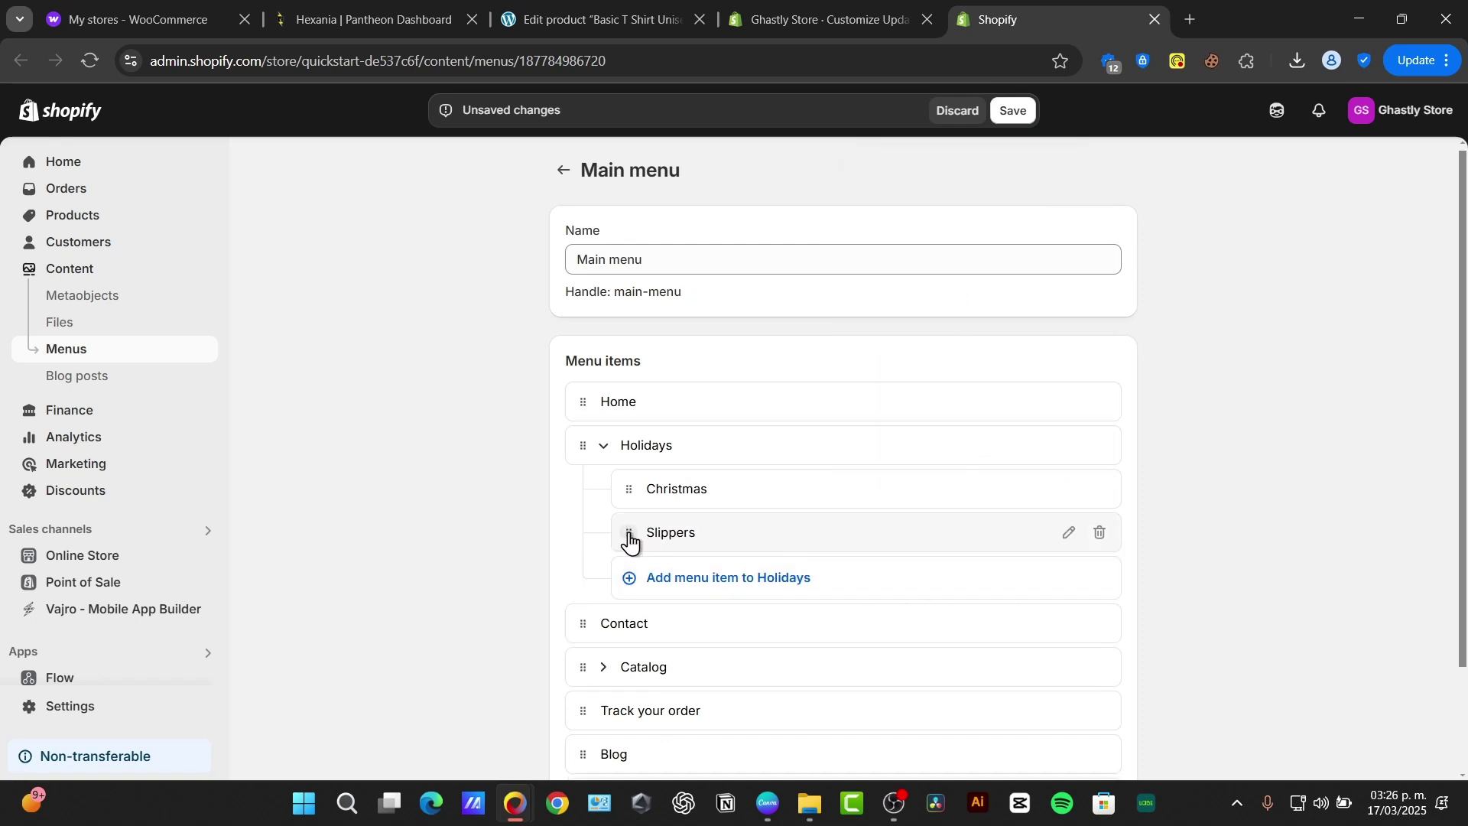
drag(629, 538, 720, 504)
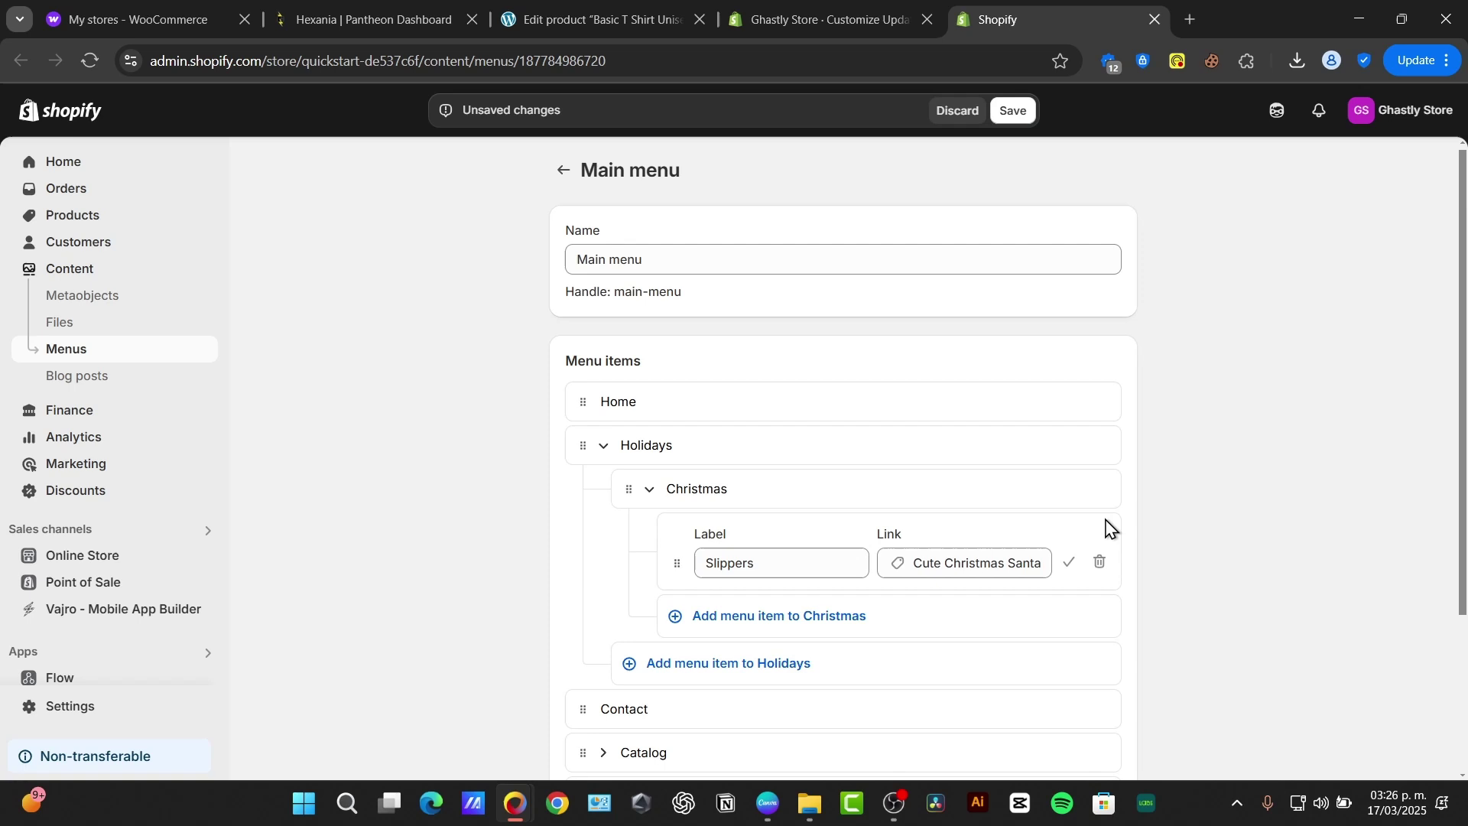
click(1010, 112)
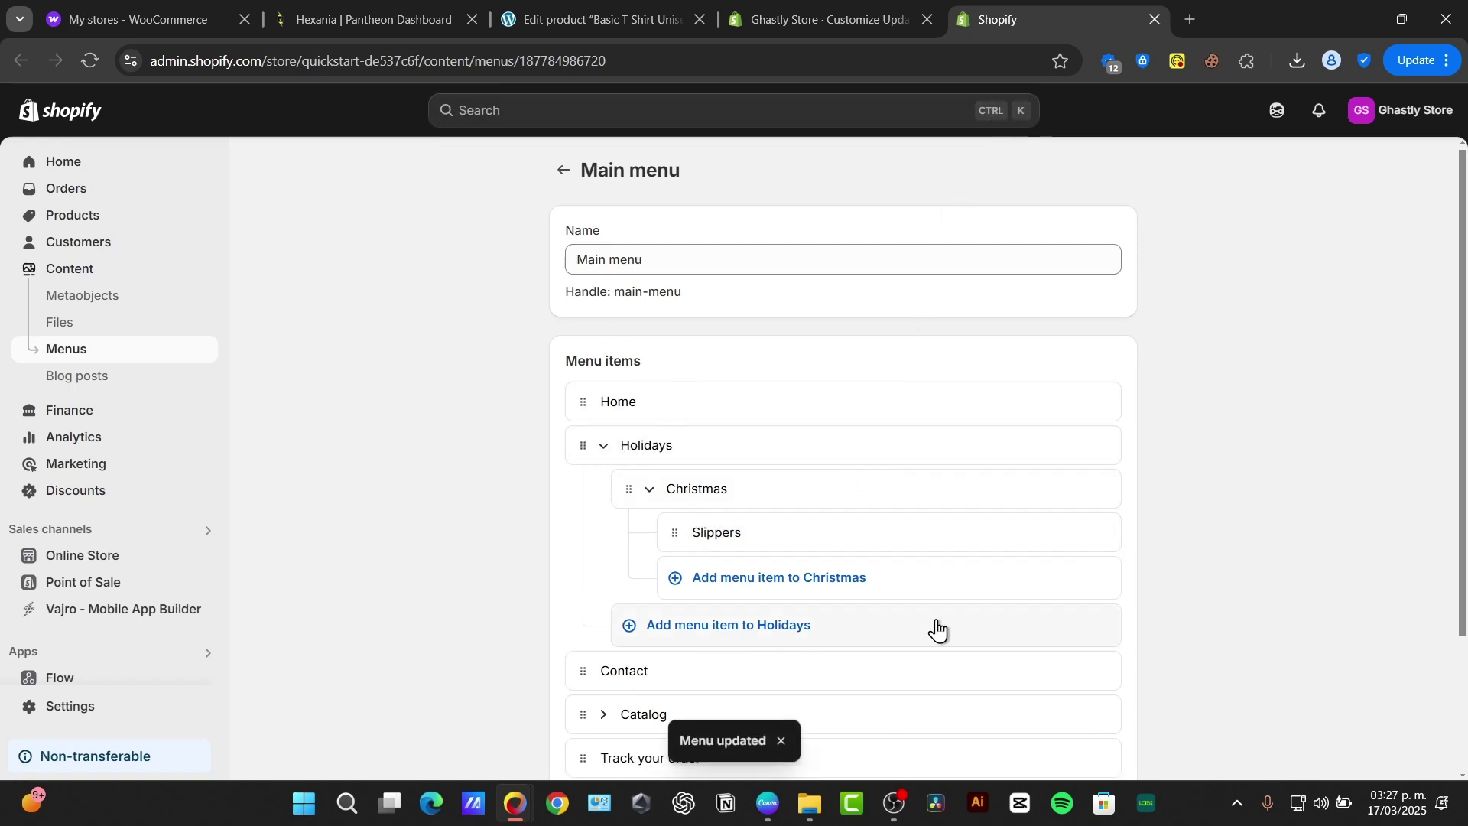
Step: Confirm in the theme editor that the header menu is still Main menu
scroll(823, 399, down, 2)
scroll(831, 410, up, 2)
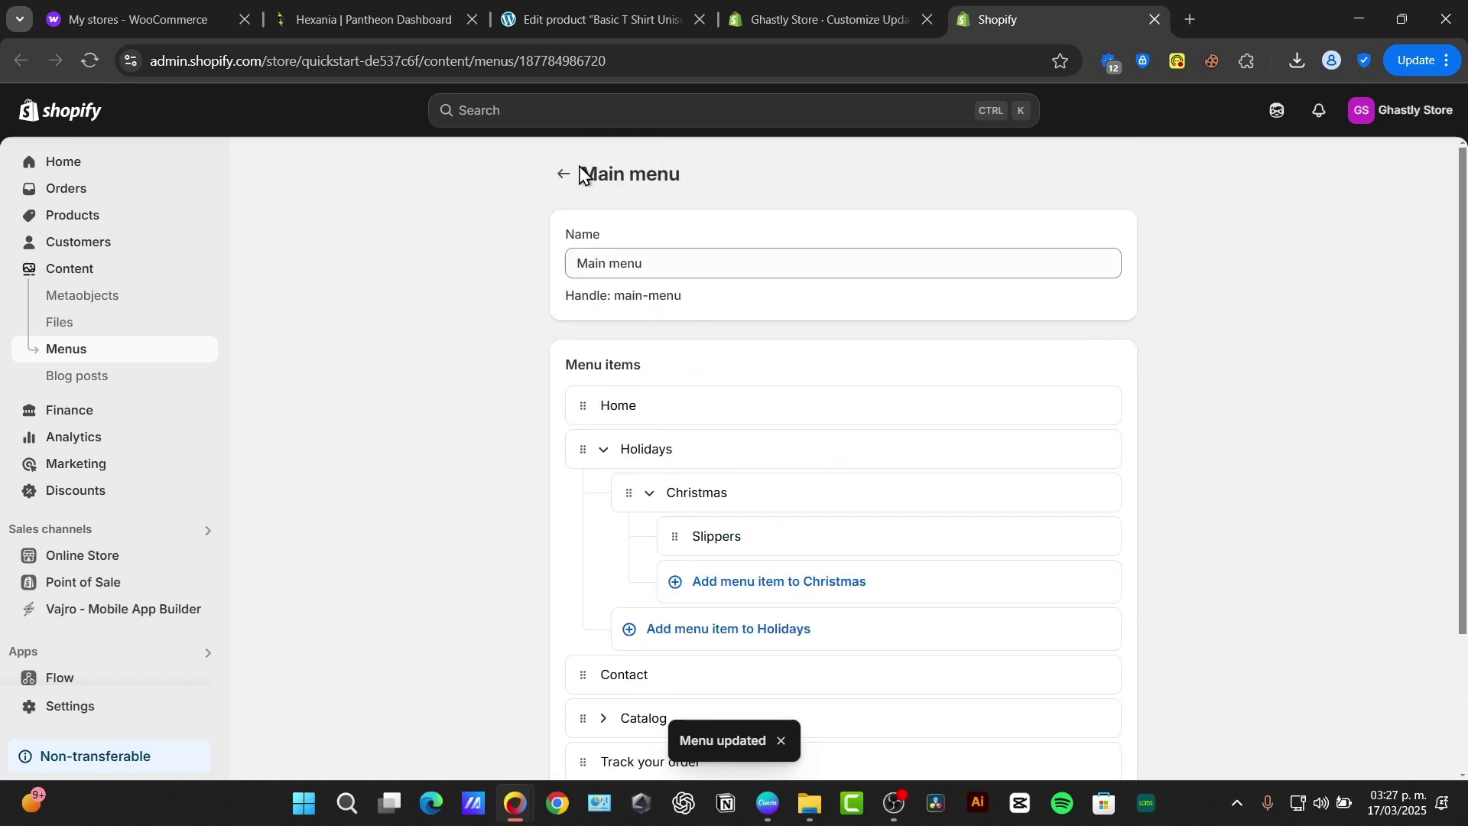
click(575, 174)
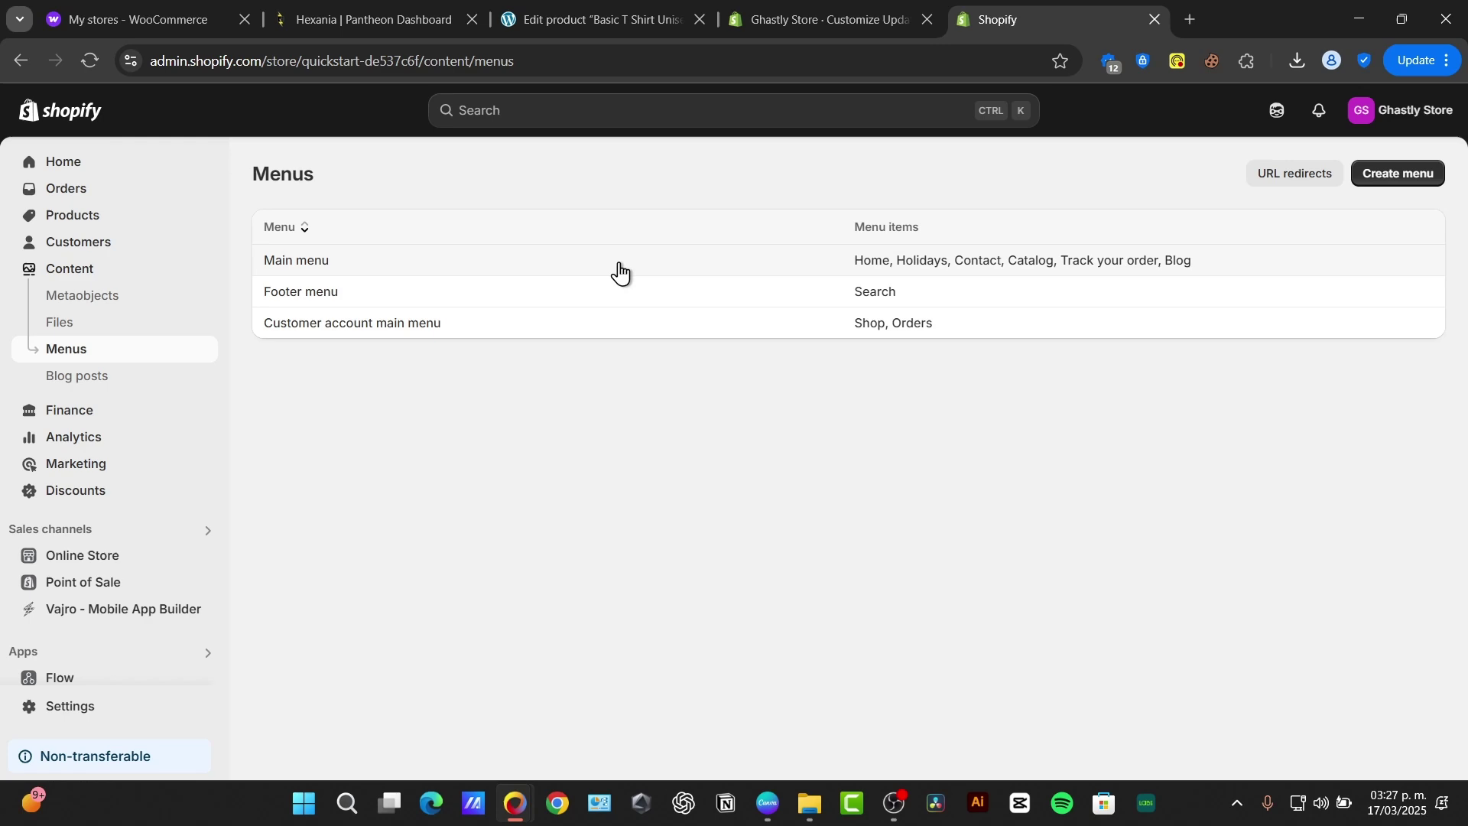
click(886, 23)
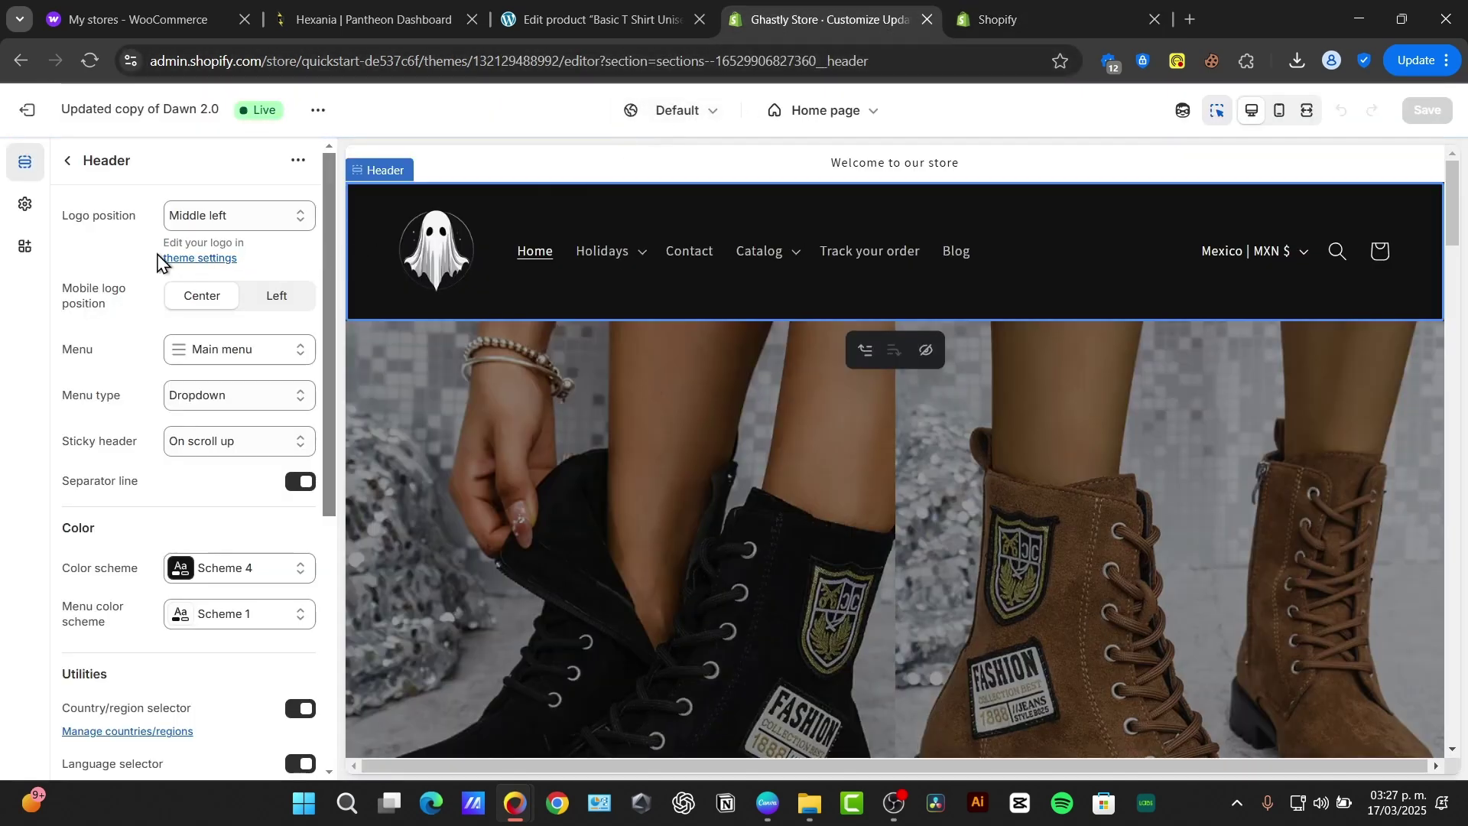
click(204, 349)
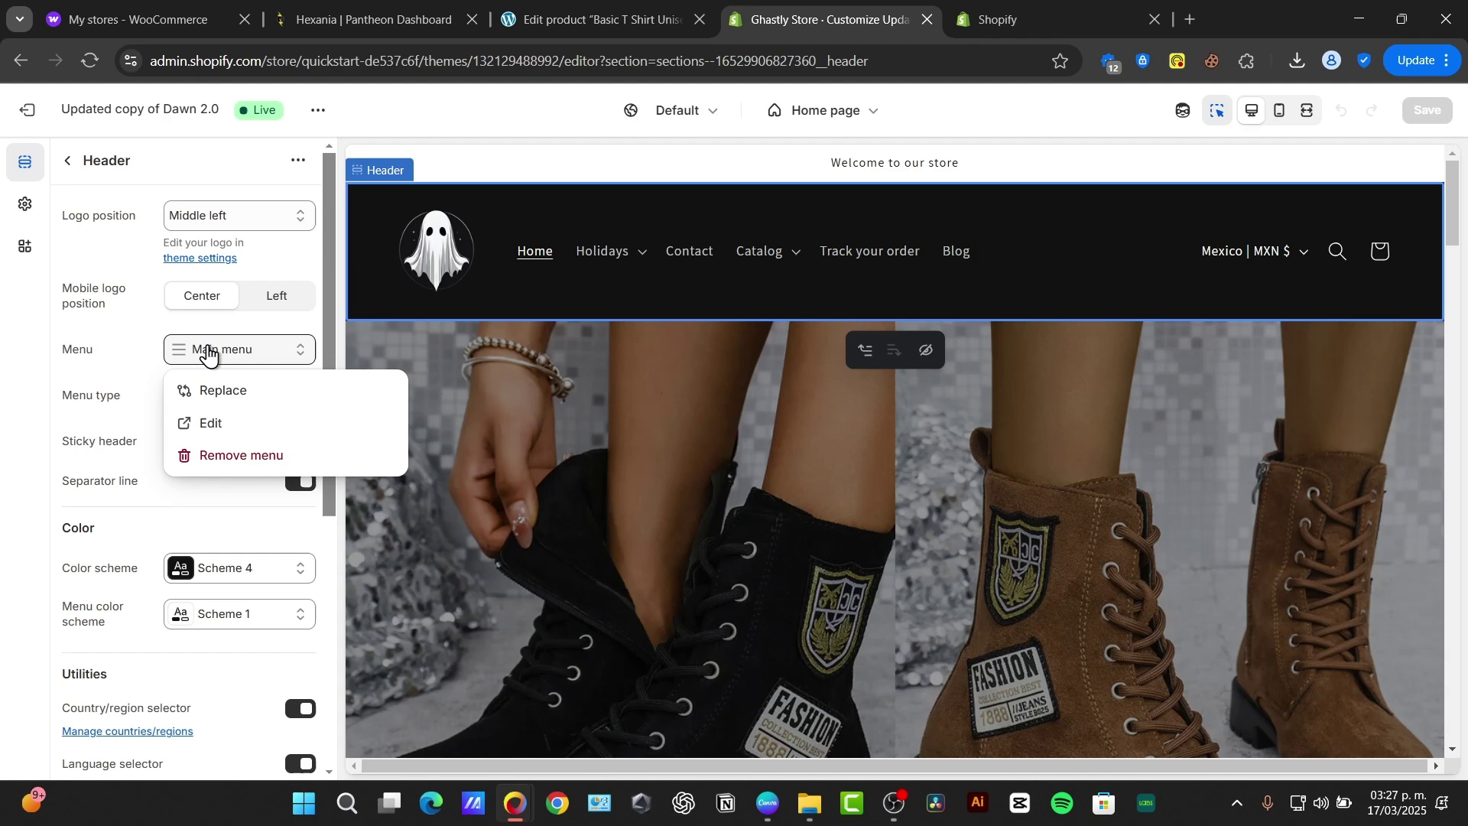
click(239, 400)
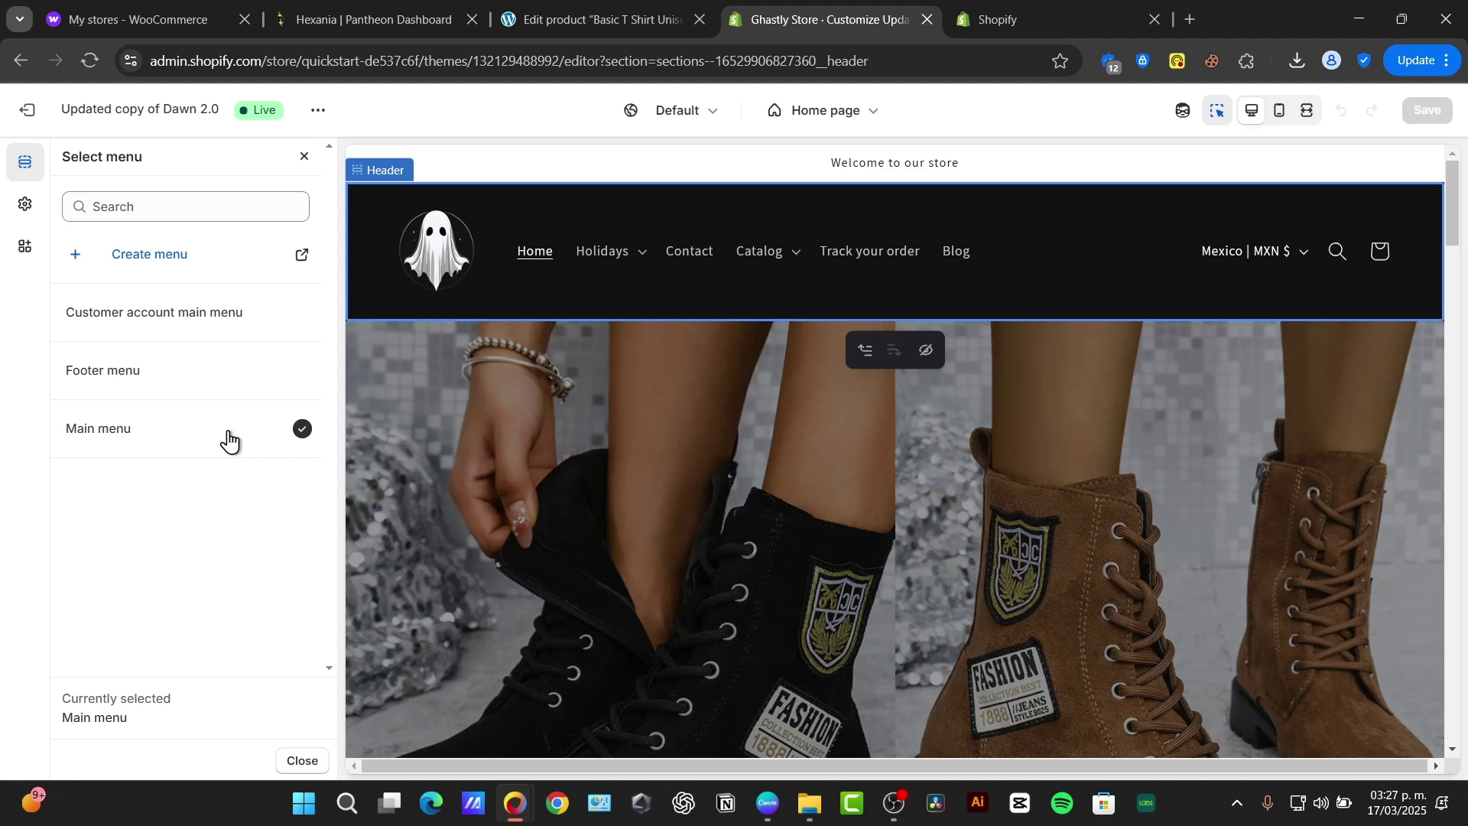
click(299, 159)
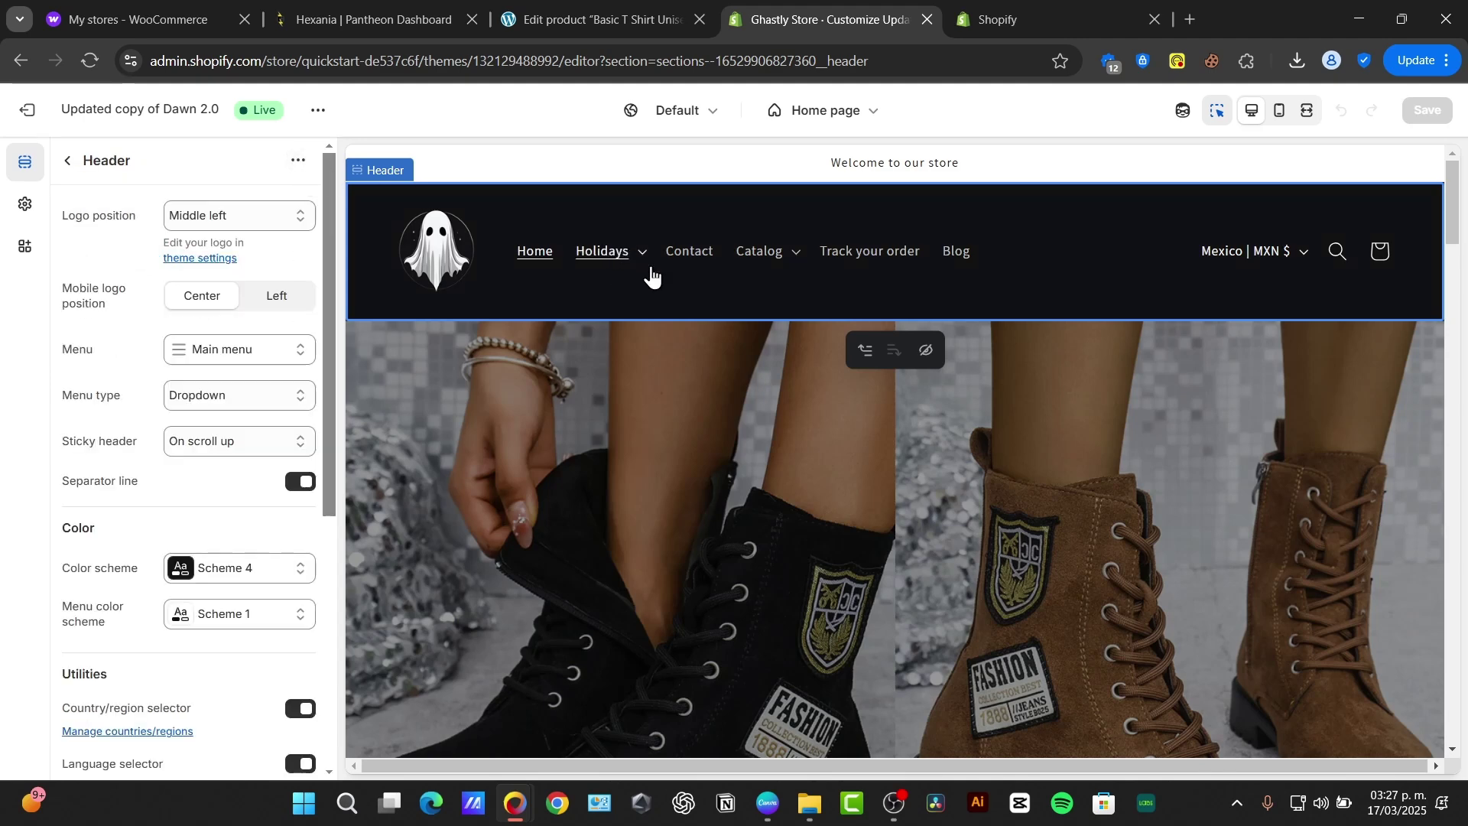
Step: Open the Slippers product page through Holidays › Christmas in the header preview
click(616, 259)
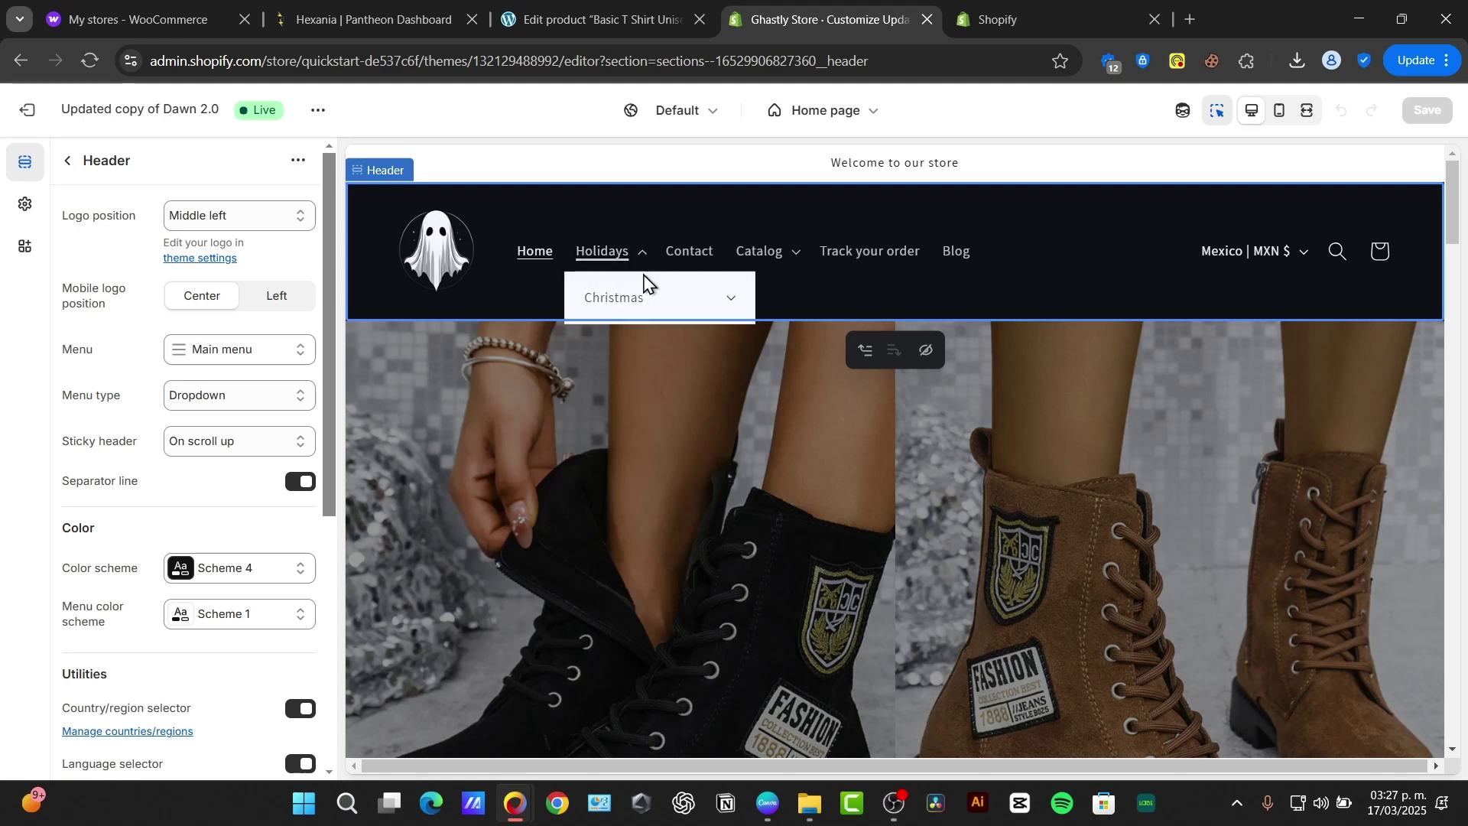
click(653, 306)
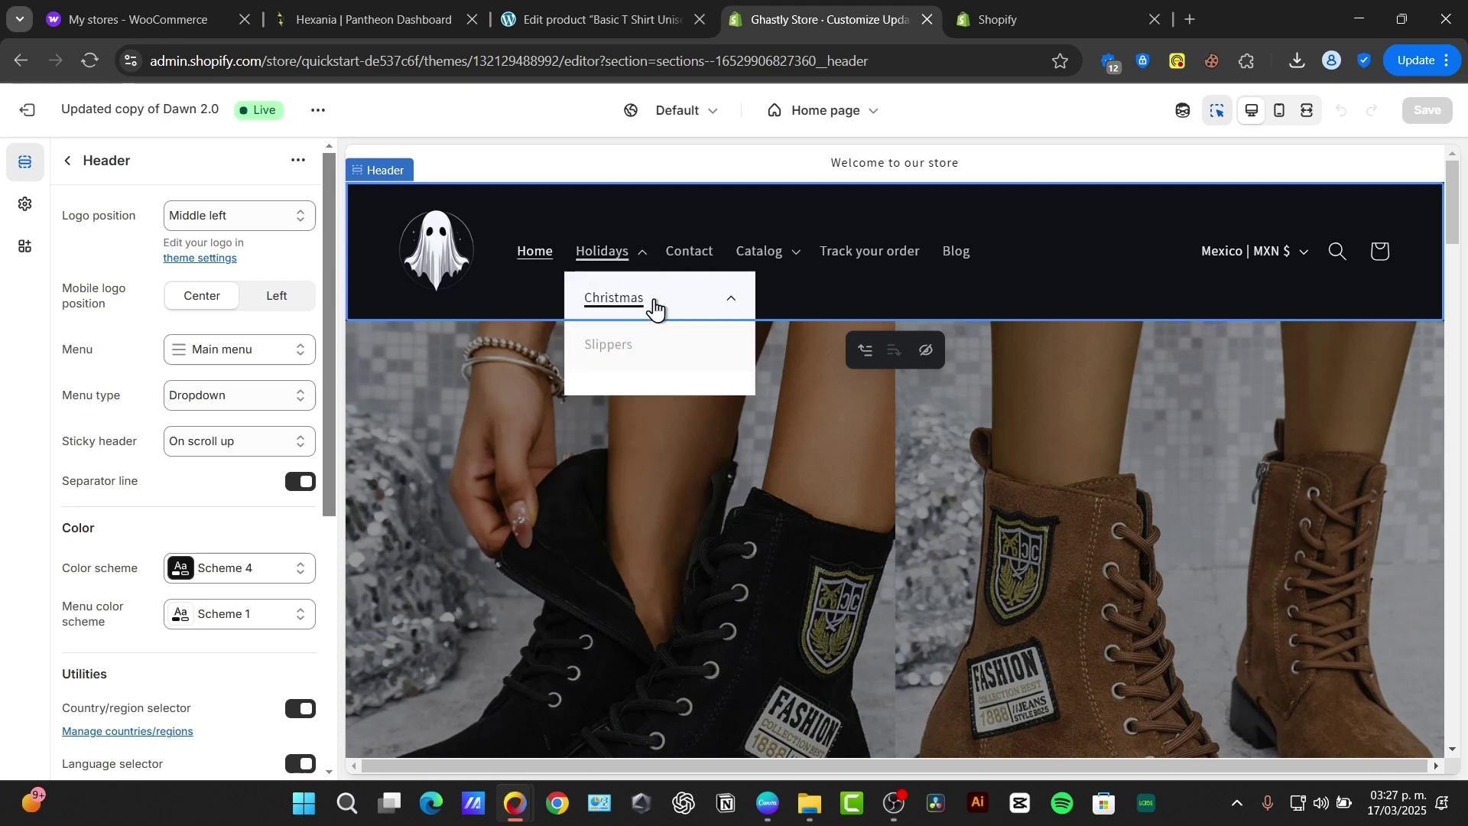
click(635, 354)
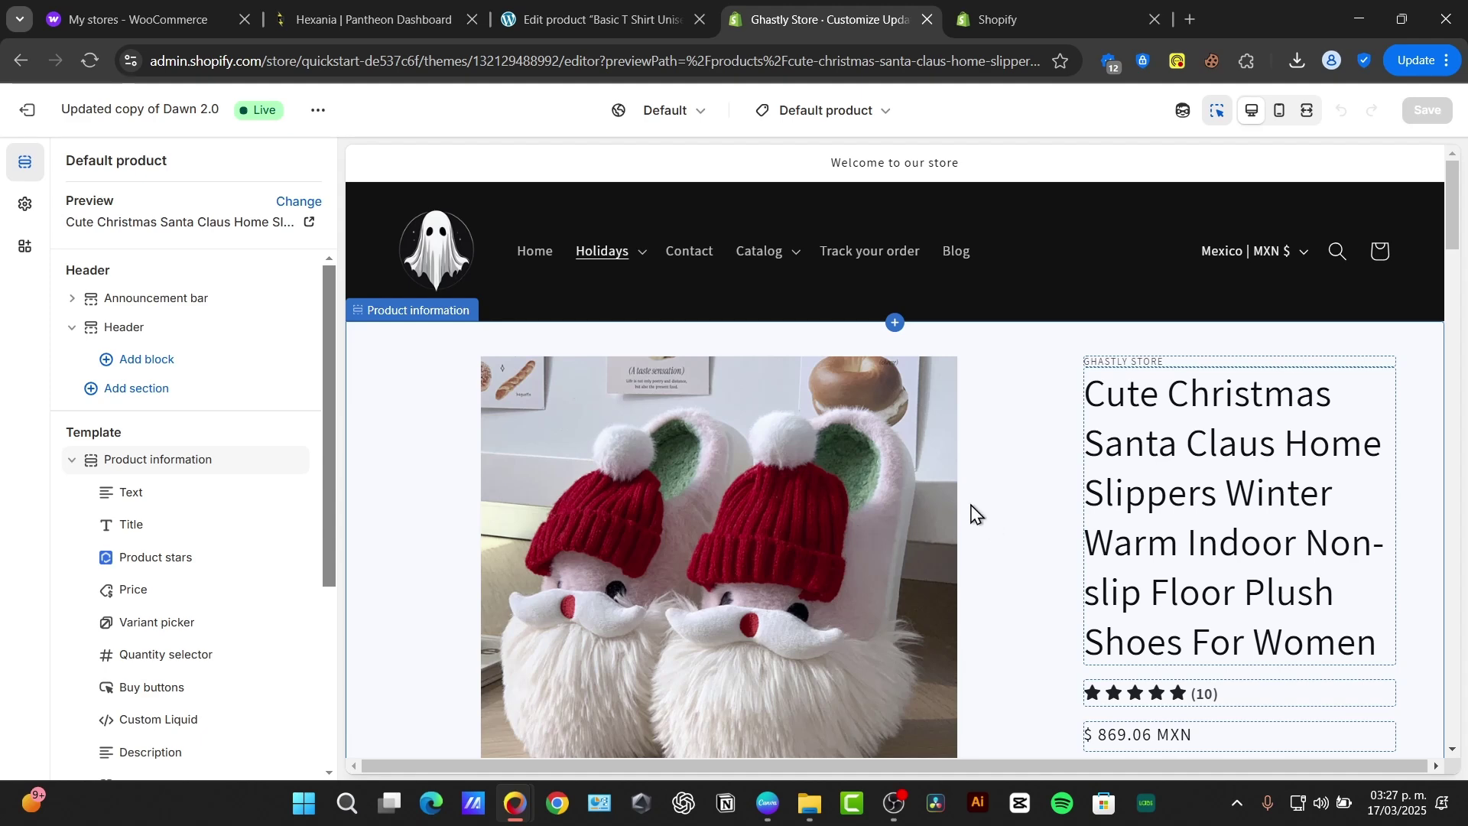
Step: Open the header's Catalog dropdown, showing Snowboards and Christmas
click(778, 260)
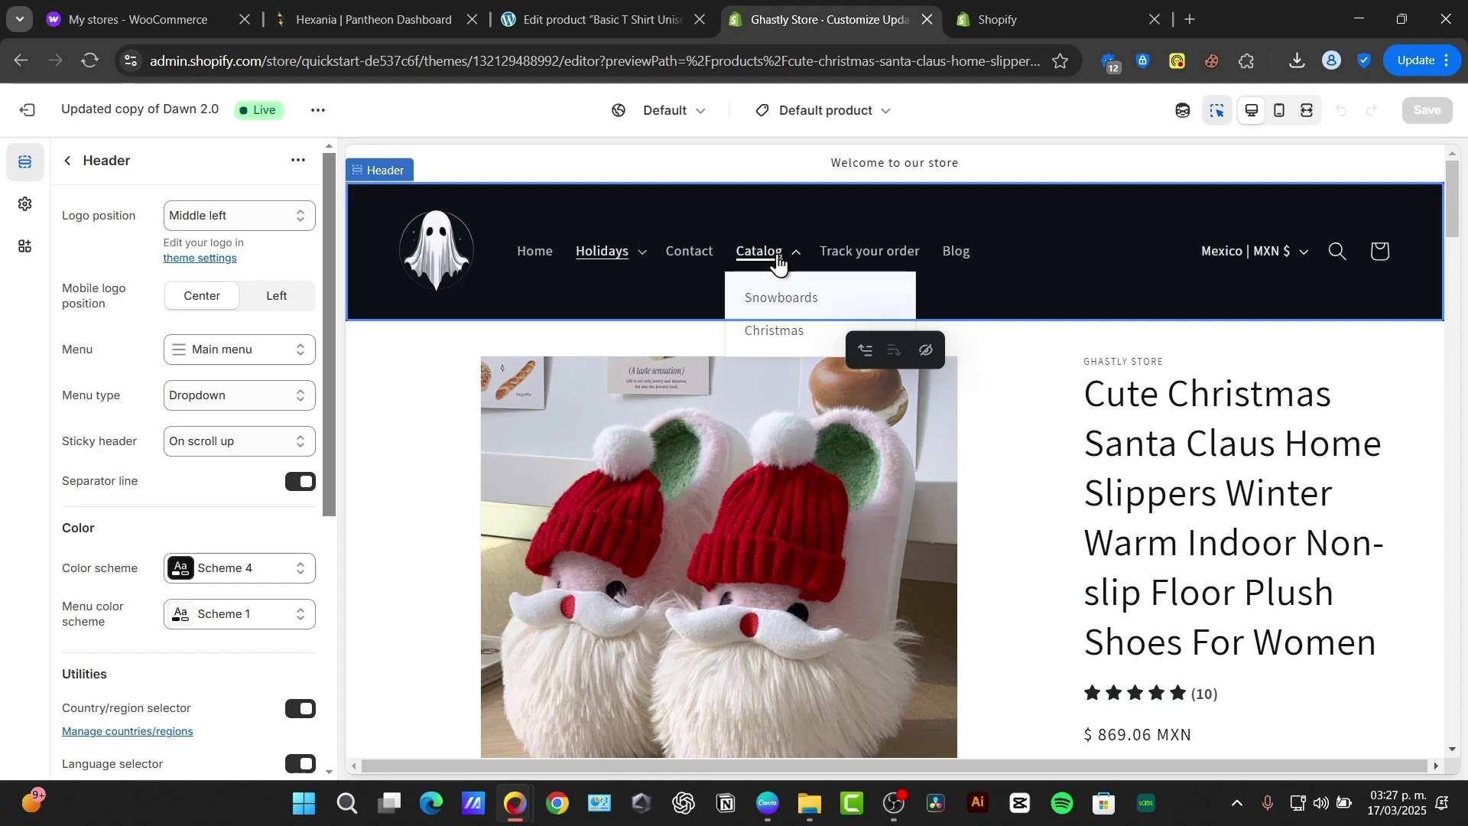